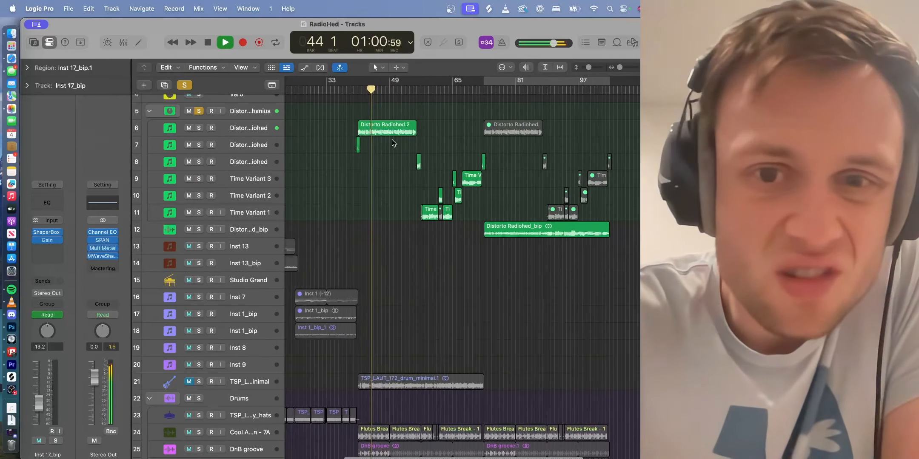
Play the soloed Distorto group on its own from bar 56 to hear how its sound varies
{"action": "key", "text": "space"}
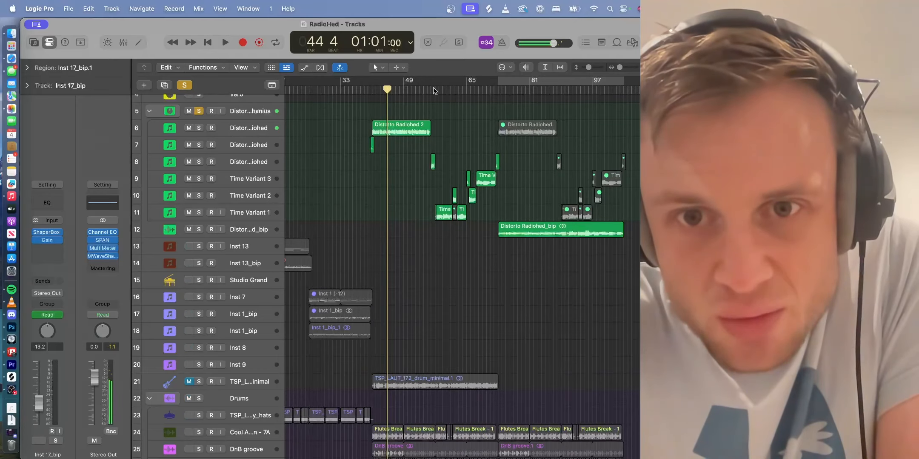
{"action": "left_click", "coordinate": [437, 88]}
{"action": "key", "text": "space"}
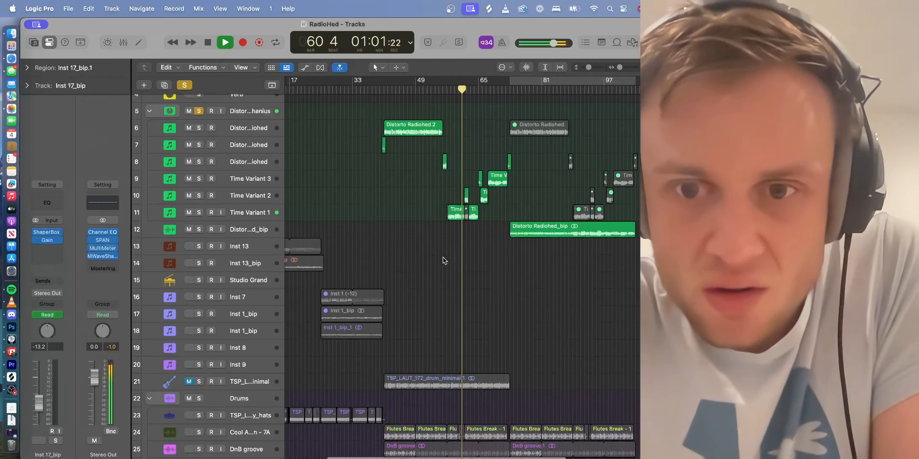
{"action": "key", "text": "space"}
Turn off the solo on the Distorto Mechanius group and play the full mix from bar 56
{"action": "left_click", "coordinate": [439, 84]}
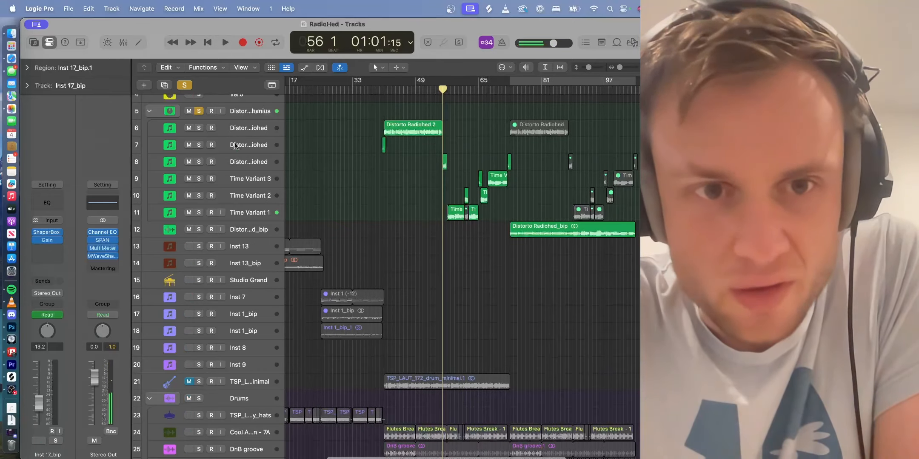
{"action": "left_click", "coordinate": [198, 112]}
{"action": "key", "text": "space"}
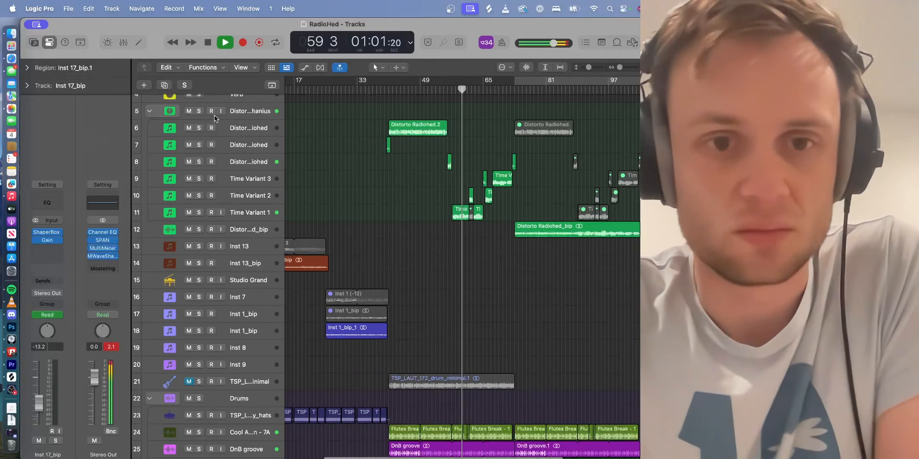
{"action": "key", "text": "space"}
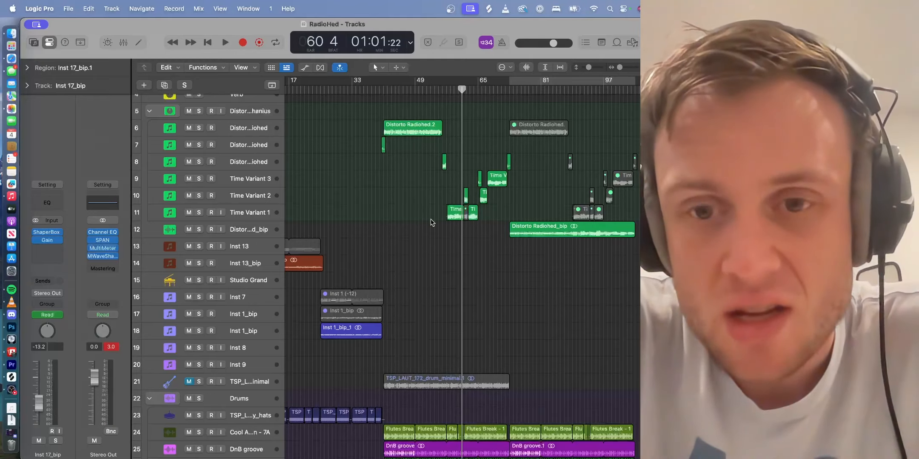
Examine the arrangement around bar 73, from the Distorto and drum tracks down to the Inst 17_bip region
{"action": "scroll", "coordinate": [452, 287], "scroll_direction": "down", "scroll_amount": 5}
{"action": "scroll", "coordinate": [453, 290], "scroll_direction": "down", "scroll_amount": 15}
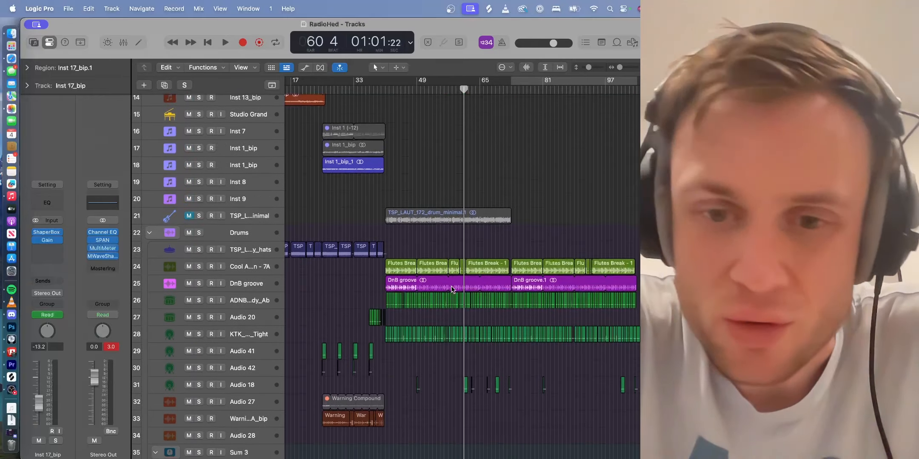
{"action": "scroll", "coordinate": [453, 290], "scroll_direction": "up", "scroll_amount": 20}
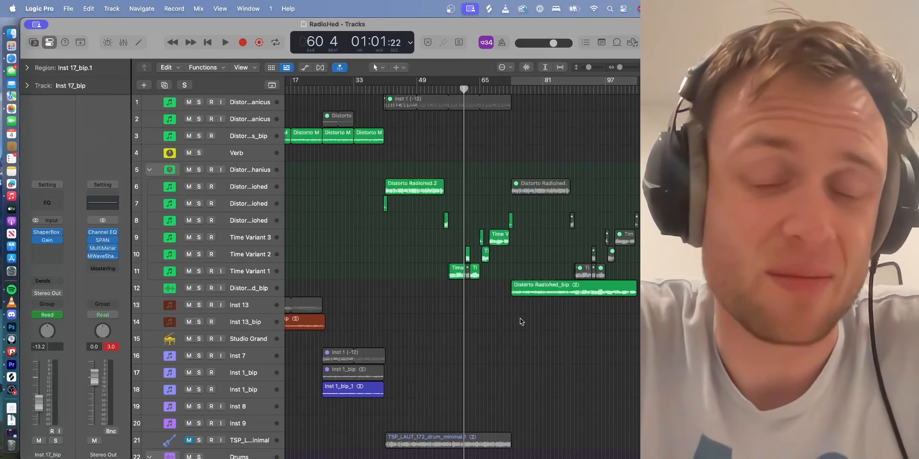
{"action": "scroll", "coordinate": [441, 290], "scroll_direction": "right", "scroll_amount": 5}
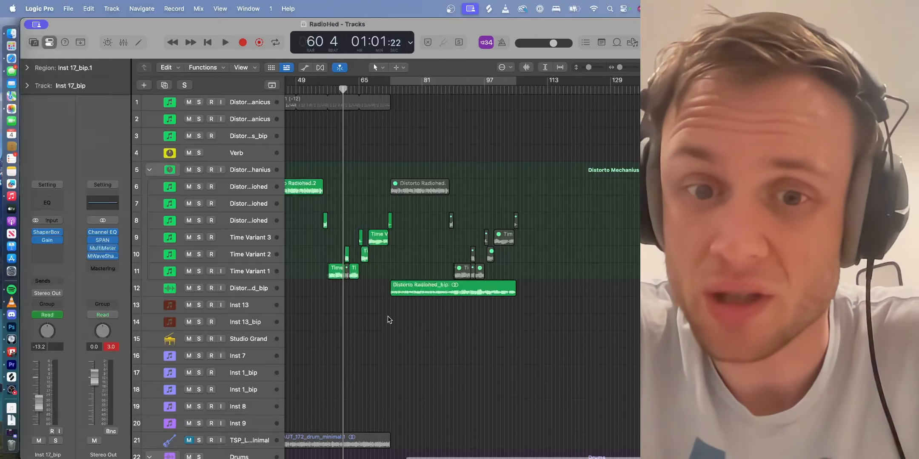
{"action": "scroll", "coordinate": [388, 319], "scroll_direction": "down", "scroll_amount": 8}
{"action": "scroll", "coordinate": [387, 320], "scroll_direction": "up", "scroll_amount": 5}
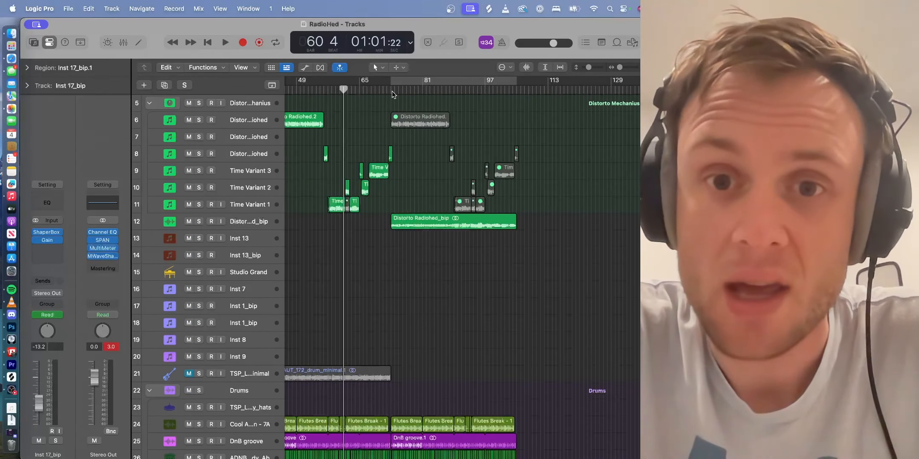
{"action": "left_click", "coordinate": [392, 91]}
{"action": "scroll", "coordinate": [373, 295], "scroll_direction": "down", "scroll_amount": 15}
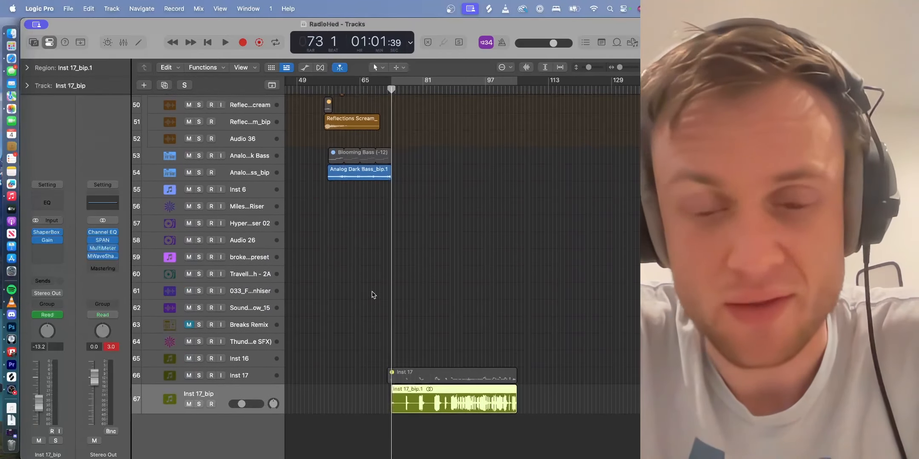
{"action": "key", "text": "super+Right"}
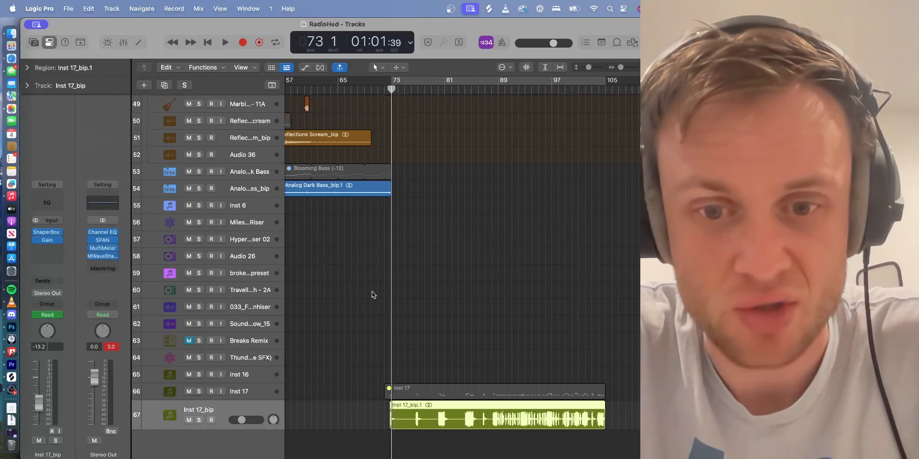
{"action": "key", "text": "super+Left"}
{"action": "scroll", "coordinate": [373, 294], "scroll_direction": "up", "scroll_amount": 10}
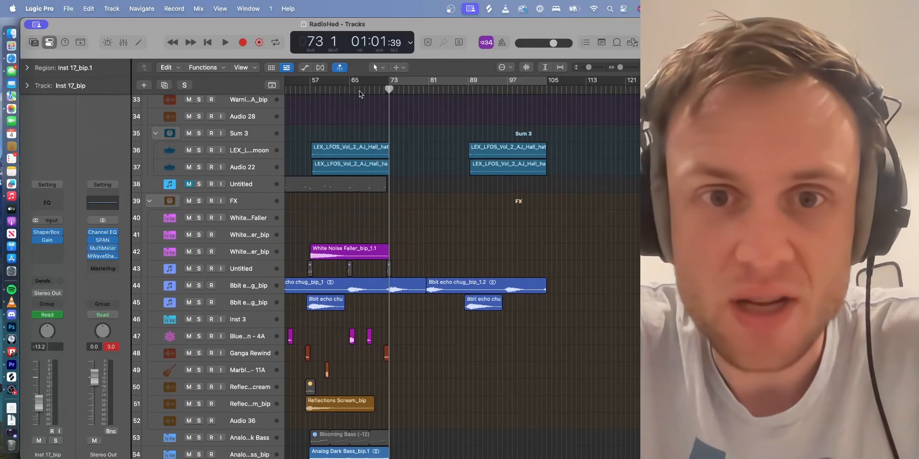
Play the full mix from bar 67 into the section at bar 73, following the Inst 17_bip audio
{"action": "left_click", "coordinate": [359, 91]}
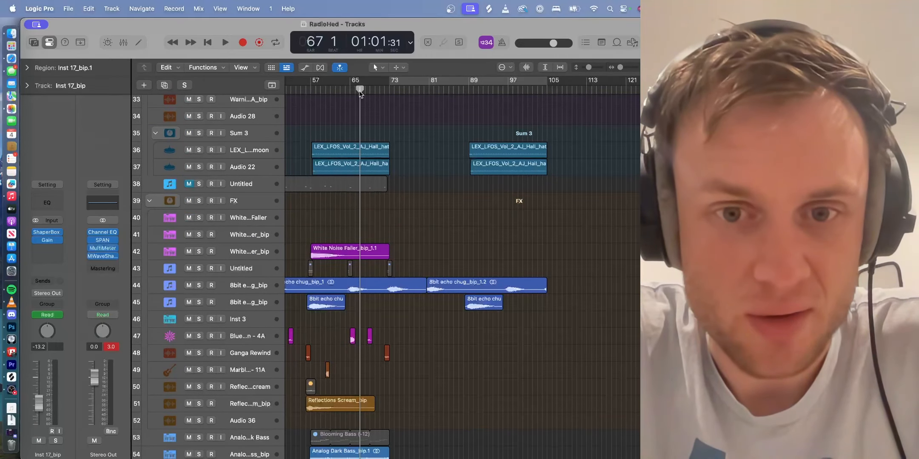
{"action": "key", "text": "space"}
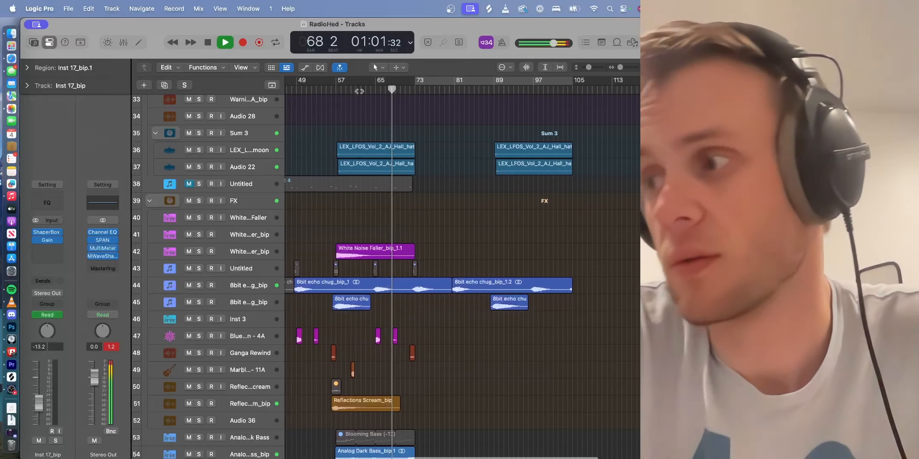
{"action": "scroll", "coordinate": [360, 92], "scroll_direction": "left", "scroll_amount": 3}
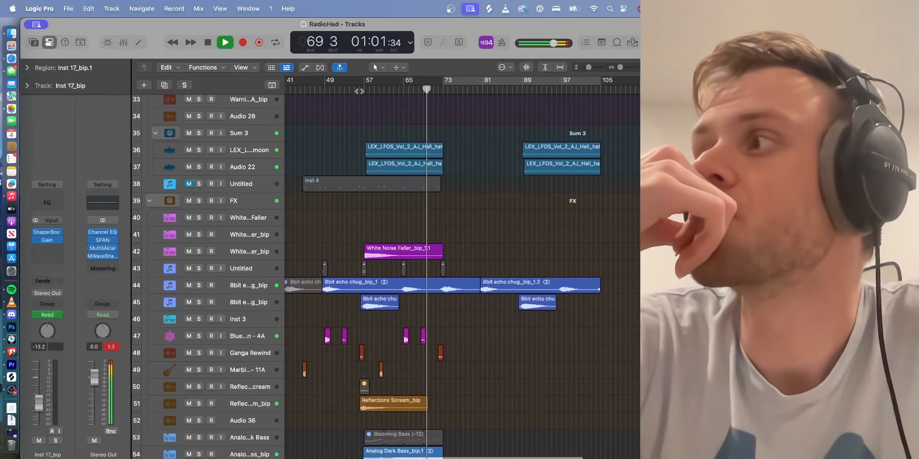
{"action": "scroll", "coordinate": [359, 91], "scroll_direction": "left", "scroll_amount": 3}
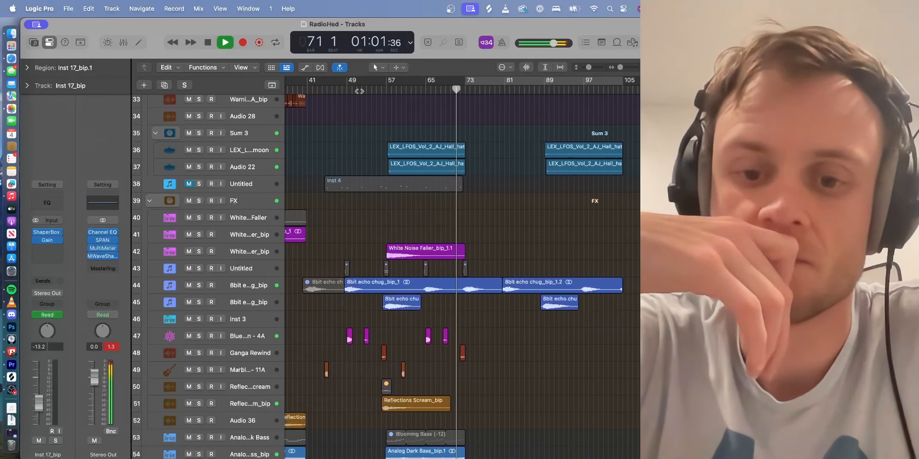
{"action": "scroll", "coordinate": [402, 99], "scroll_direction": "down", "scroll_amount": 10}
{"action": "scroll", "coordinate": [475, 404], "scroll_direction": "up", "scroll_amount": 10}
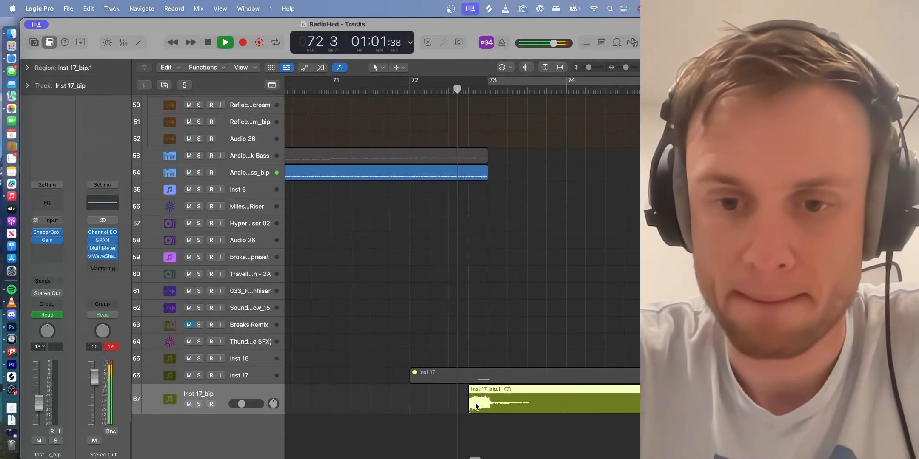
{"action": "scroll", "coordinate": [475, 406], "scroll_direction": "down", "scroll_amount": 5}
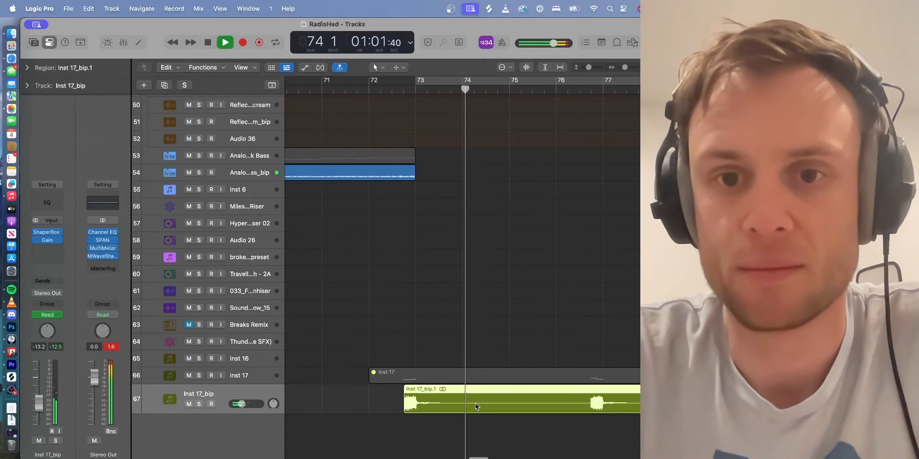
{"action": "scroll", "coordinate": [475, 403], "scroll_direction": "down", "scroll_amount": 5}
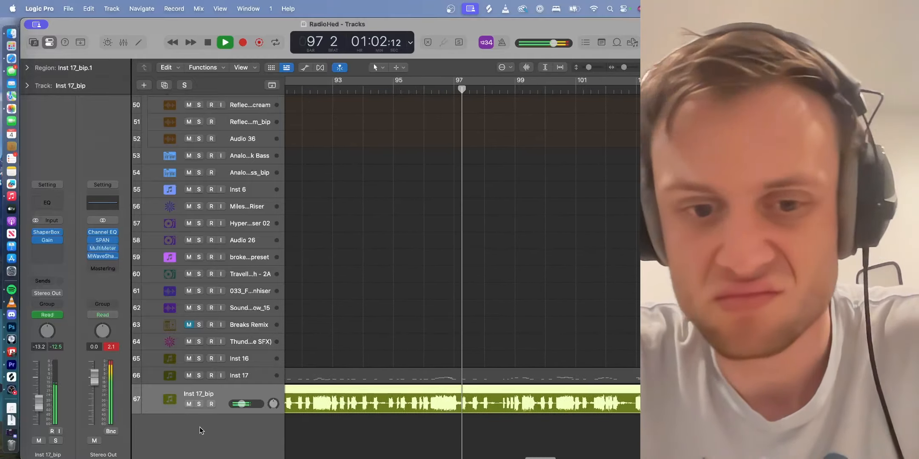
Inspect the Crush, Pan and Time shapers in ShaperBox on the Inst 17_bip track, and stop playback
{"action": "left_click", "coordinate": [47, 232]}
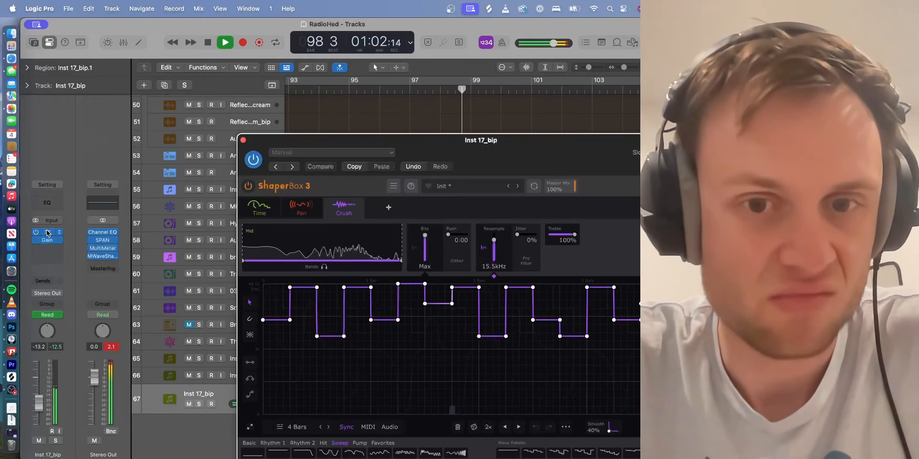
{"action": "left_click", "coordinate": [299, 210]}
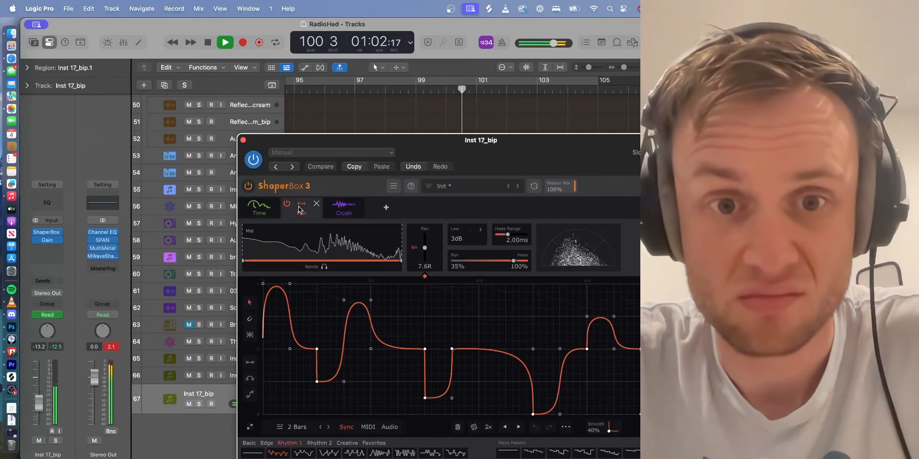
{"action": "left_click", "coordinate": [260, 208]}
{"action": "left_click_drag", "start_coordinate": [436, 149], "coordinate": [292, 114]}
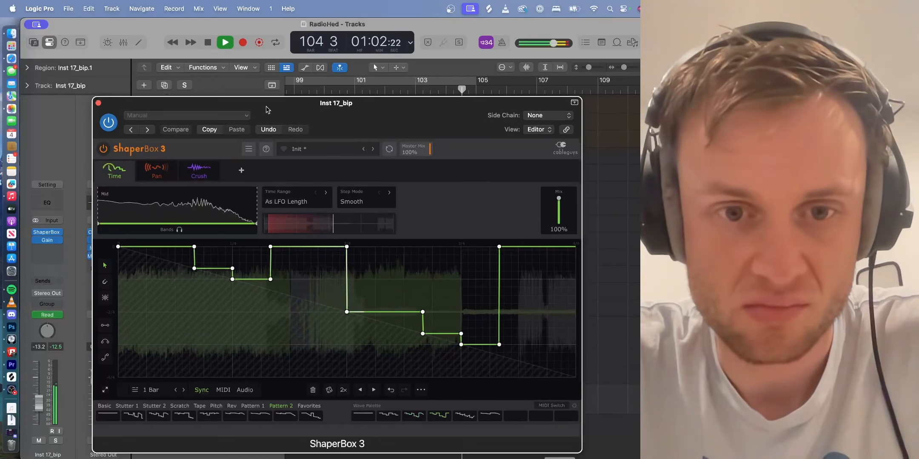
{"action": "key", "text": "super+w"}
{"action": "key", "text": "space"}
Replay the transition from bar 71 into bar 73 to hear where Inst 17_bip comes in
{"action": "scroll", "coordinate": [323, 178], "scroll_direction": "left", "scroll_amount": 20}
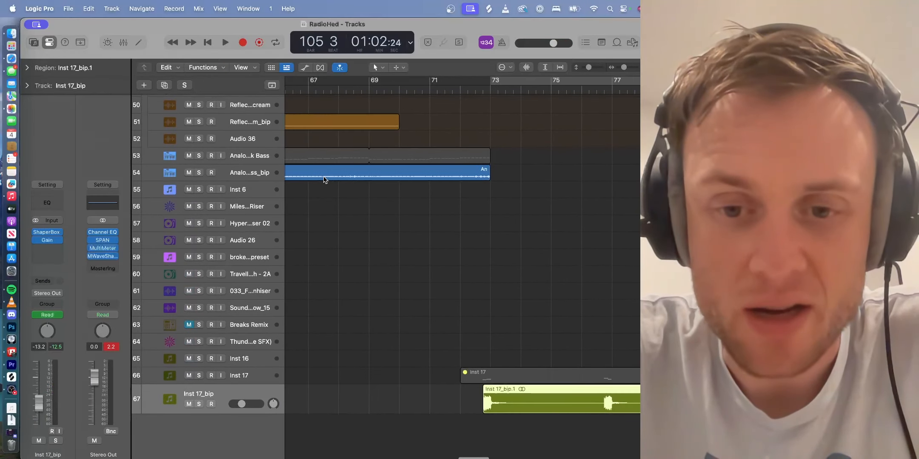
{"action": "scroll", "coordinate": [323, 179], "scroll_direction": "right", "scroll_amount": 3}
{"action": "left_click", "coordinate": [403, 92]}
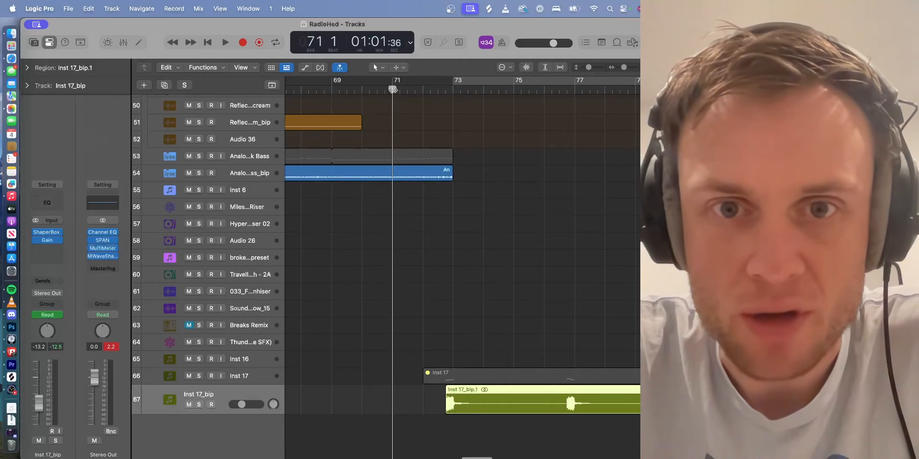
{"action": "key", "text": "space"}
{"action": "scroll", "coordinate": [393, 91], "scroll_direction": "left", "scroll_amount": 1}
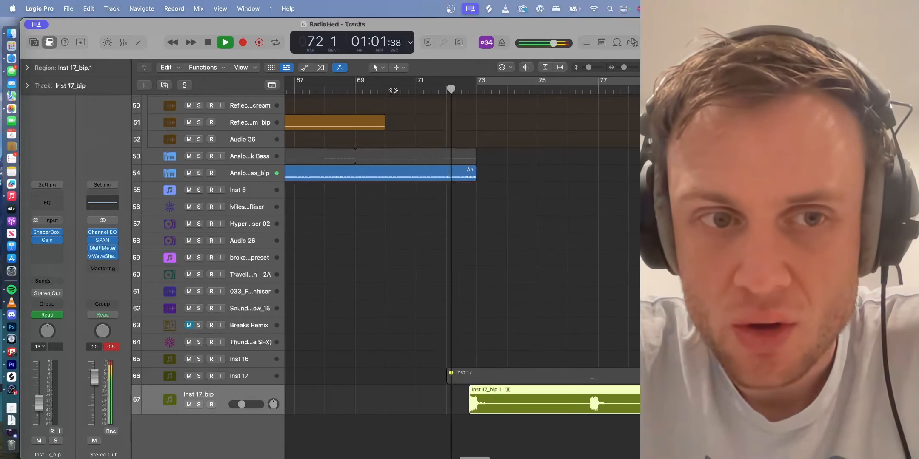
{"action": "key", "text": "space"}
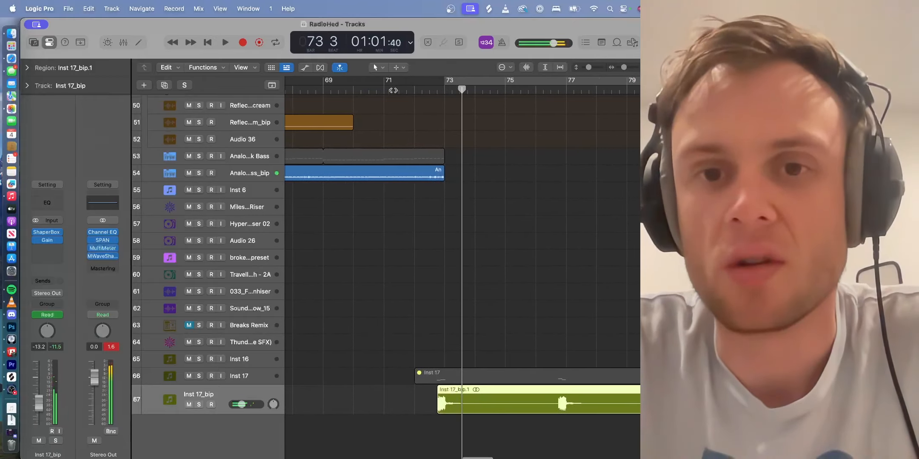
Split the Distorto Radiohed_bip region from bar 73 and cut gaps just before bars 77, 81 and 85
{"action": "left_click", "coordinate": [444, 91]}
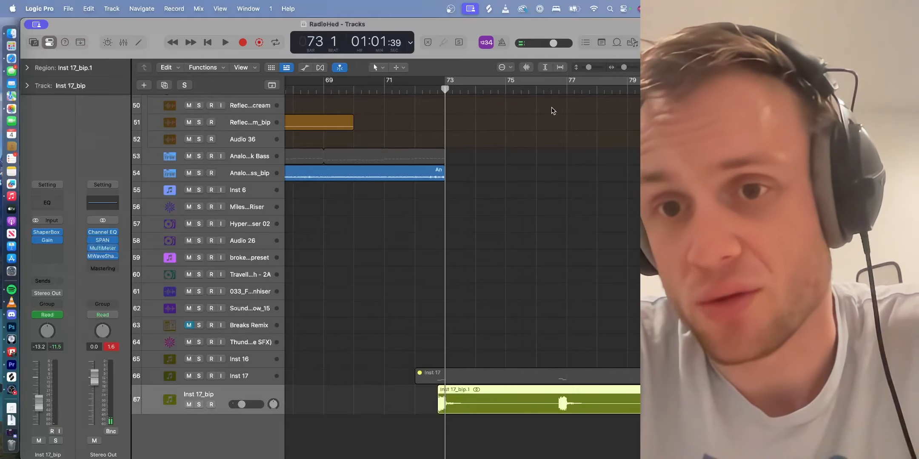
{"action": "left_click", "coordinate": [558, 91]}
{"action": "scroll", "coordinate": [566, 212], "scroll_direction": "up", "scroll_amount": 20}
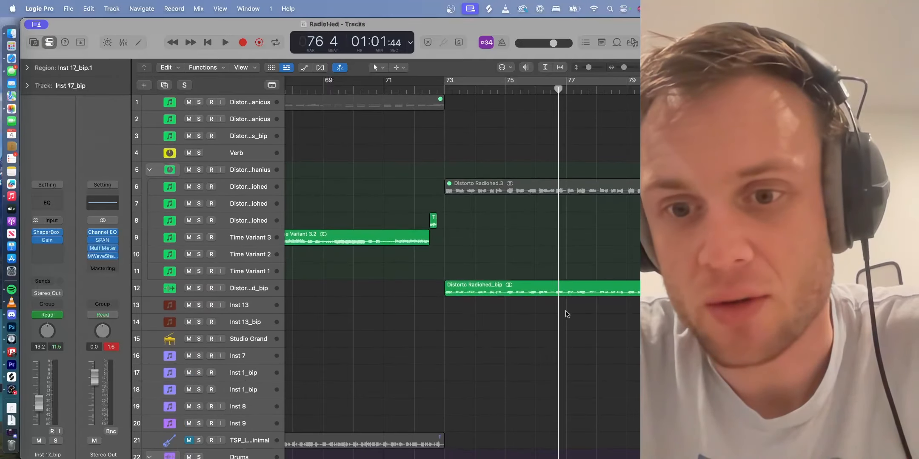
{"action": "left_click", "coordinate": [560, 293]}
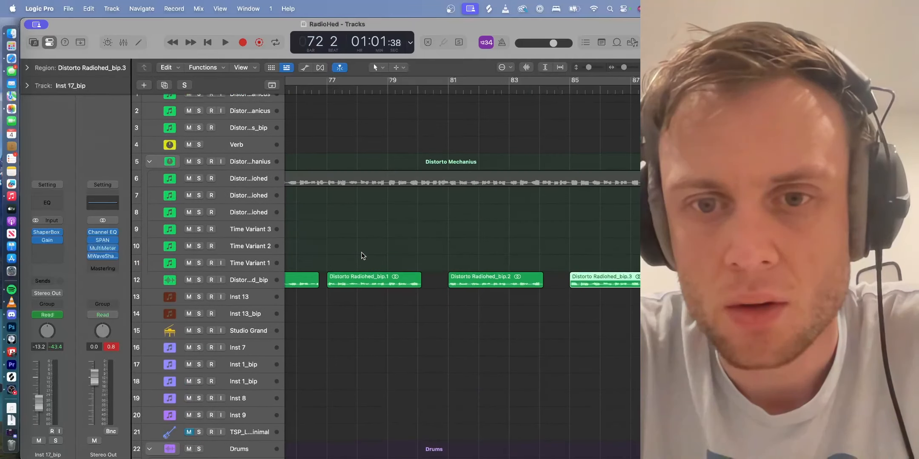
Play the section from bar 72 to hear Inst 17_bip answer in the Distorto Radiohed_bip gaps, with all tracks in view
{"action": "key", "text": "space"}
{"action": "scroll", "coordinate": [363, 255], "scroll_direction": "down", "scroll_amount": 15}
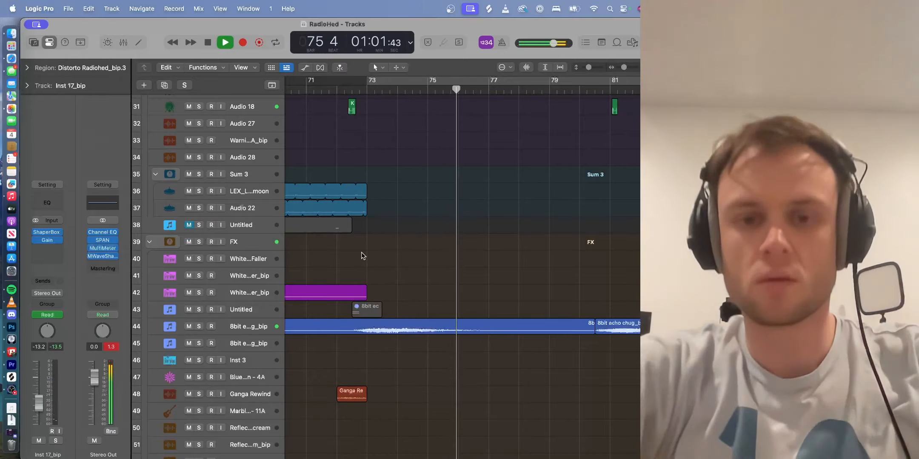
{"action": "key", "text": "super+Left"}
{"action": "scroll", "coordinate": [456, 308], "scroll_direction": "down", "scroll_amount": 3}
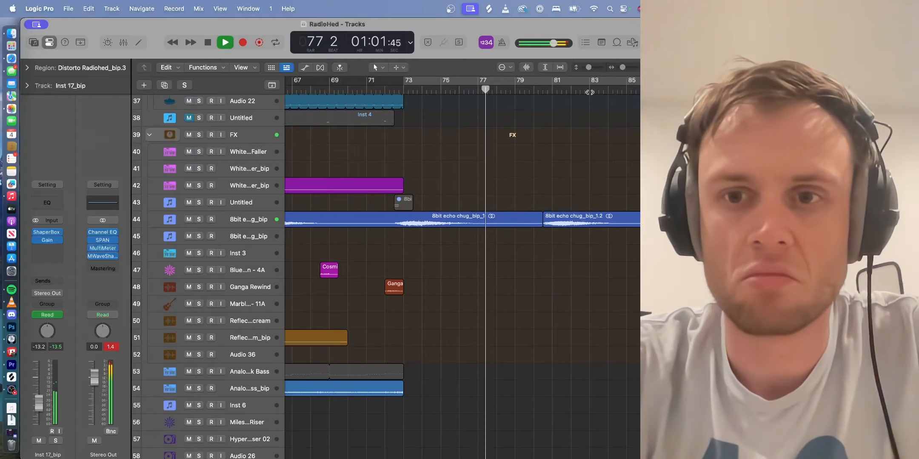
{"action": "left_click_drag", "start_coordinate": [588, 67], "coordinate": [578, 66]}
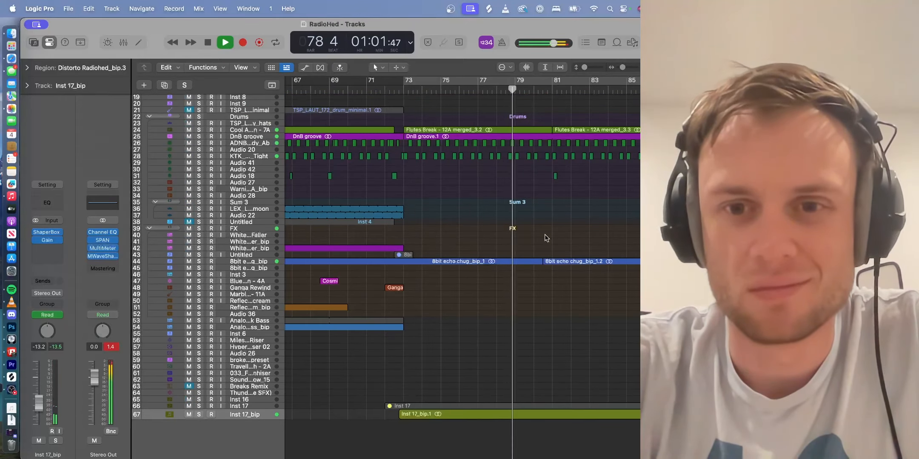
{"action": "scroll", "coordinate": [545, 235], "scroll_direction": "up", "scroll_amount": 3}
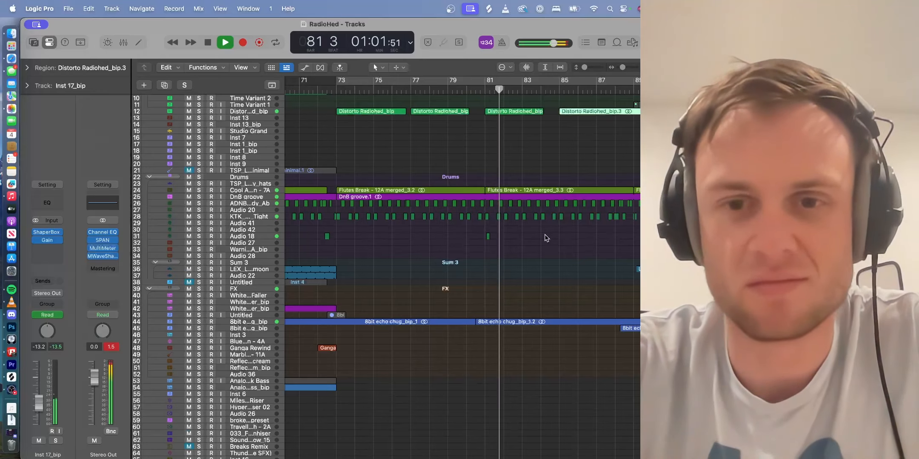
Stop playback, place the playhead at bar 80 beat 2 and examine the Distorto Radiohed_bip gap before bar 81 up close
{"action": "key", "text": "space"}
{"action": "left_click", "coordinate": [467, 90]}
{"action": "key", "text": "super+Right"}
{"action": "key", "text": "super+Right"}
{"action": "key", "text": "super+Right"}
{"action": "key", "text": "super+Right"}
{"action": "key", "text": "super+Right"}
{"action": "key", "text": "super+Right"}
{"action": "key", "text": "super+Right"}
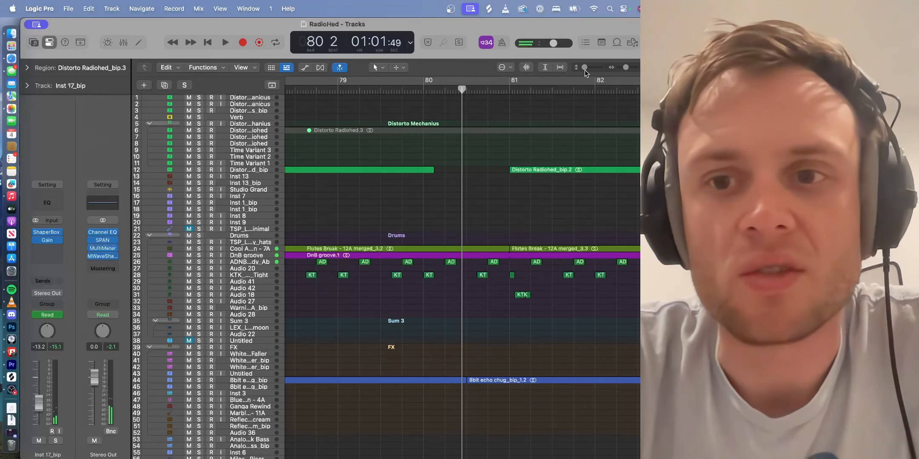
{"action": "left_click_drag", "start_coordinate": [585, 68], "coordinate": [601, 81]}
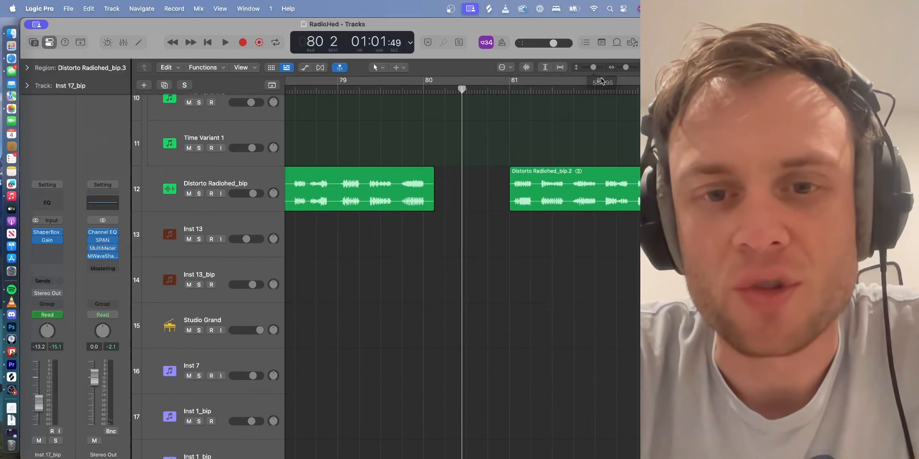
Split the Distorto Radiohed_bip region at bar 79 beat 4, adjust the end of the short piece and play it back
{"action": "left_click", "coordinate": [403, 91]}
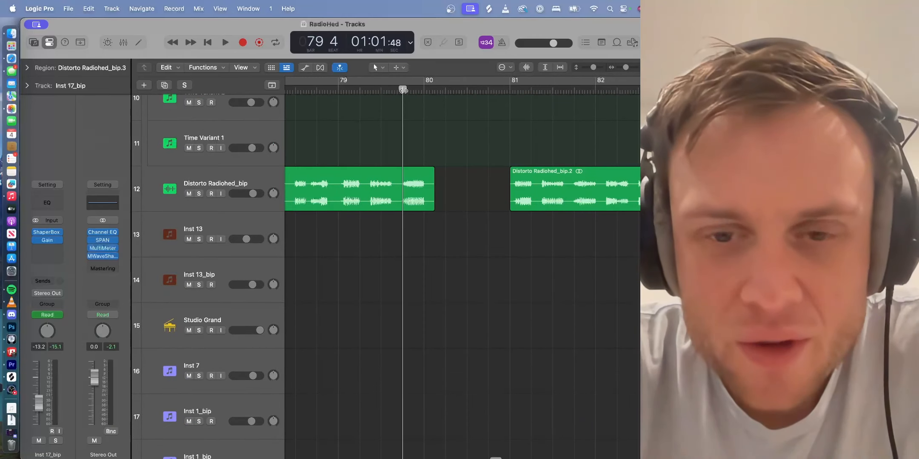
{"action": "left_click", "coordinate": [409, 207]}
{"action": "key", "text": "super+t"}
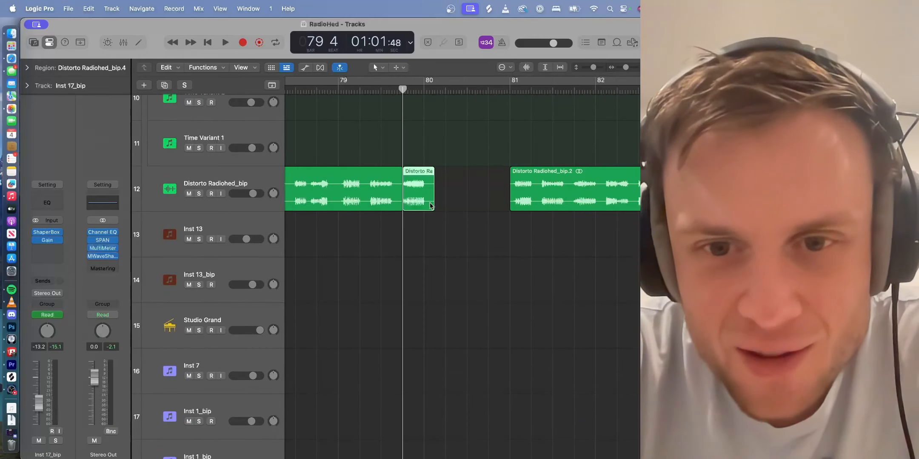
{"action": "left_click_drag", "start_coordinate": [434, 210], "coordinate": [425, 210]}
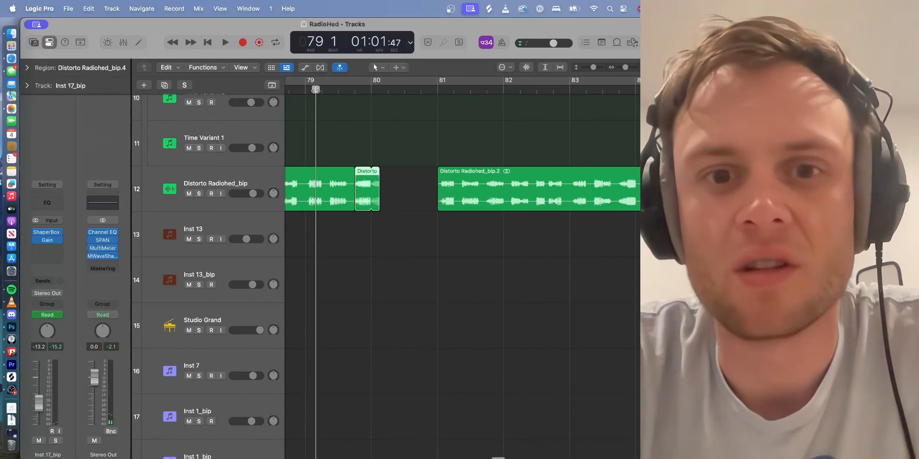
{"action": "key", "text": "space"}
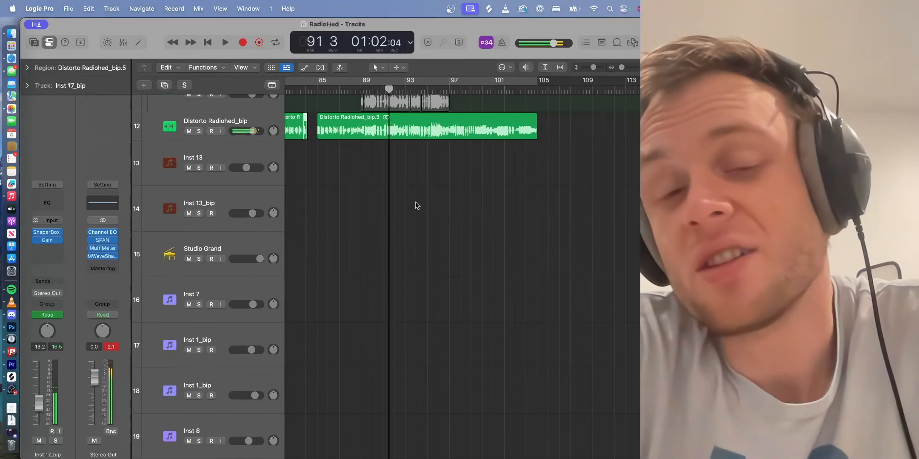
Bring all tracks into view, select the Inst 17 MIDI track and open its Vital synth
{"action": "scroll", "coordinate": [416, 204], "scroll_direction": "up", "scroll_amount": 5}
{"action": "scroll", "coordinate": [416, 204], "scroll_direction": "left", "scroll_amount": 15}
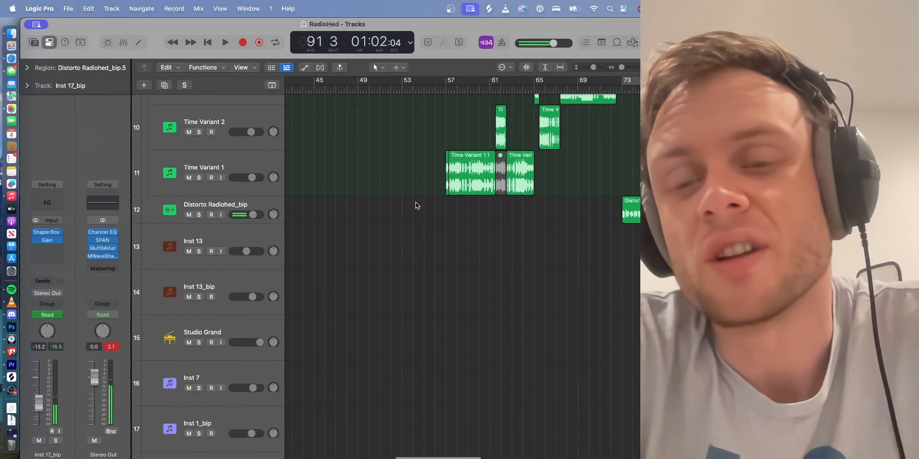
{"action": "left_click_drag", "start_coordinate": [595, 66], "coordinate": [579, 69]}
{"action": "scroll", "coordinate": [574, 175], "scroll_direction": "right", "scroll_amount": 10}
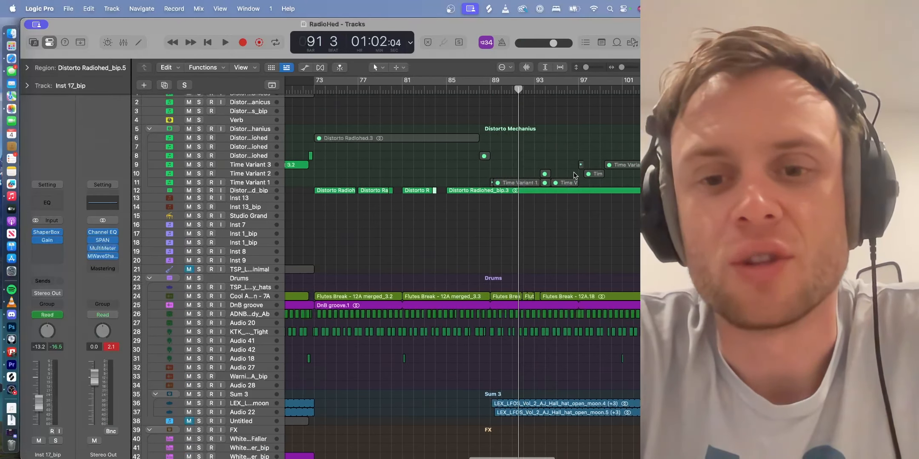
{"action": "scroll", "coordinate": [409, 112], "scroll_direction": "down", "scroll_amount": 5}
{"action": "scroll", "coordinate": [437, 231], "scroll_direction": "down", "scroll_amount": 8}
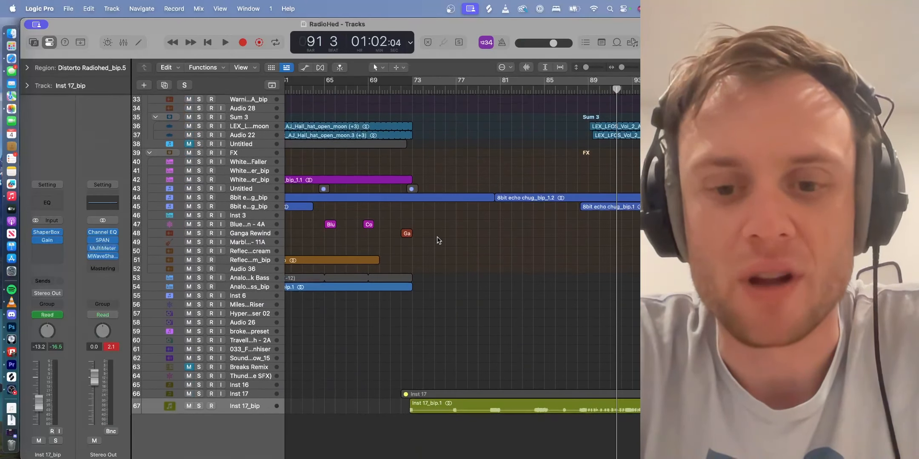
{"action": "left_click", "coordinate": [248, 407]}
{"action": "left_click", "coordinate": [239, 394]}
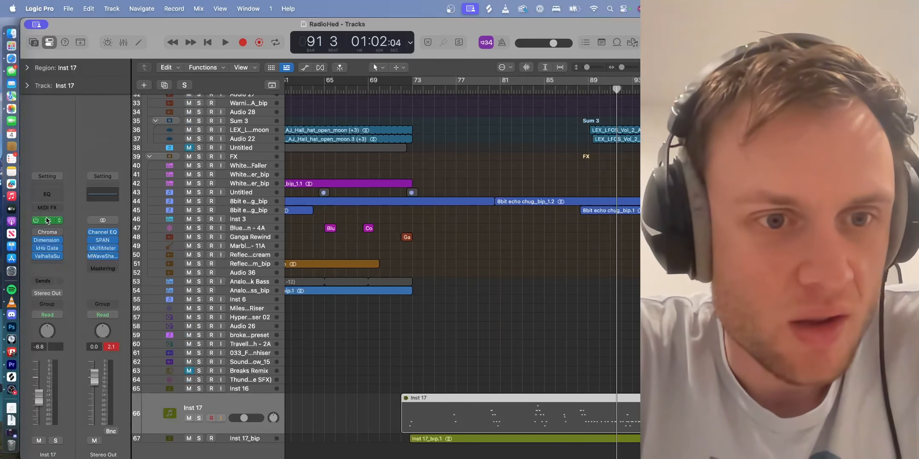
{"action": "left_click", "coordinate": [47, 220]}
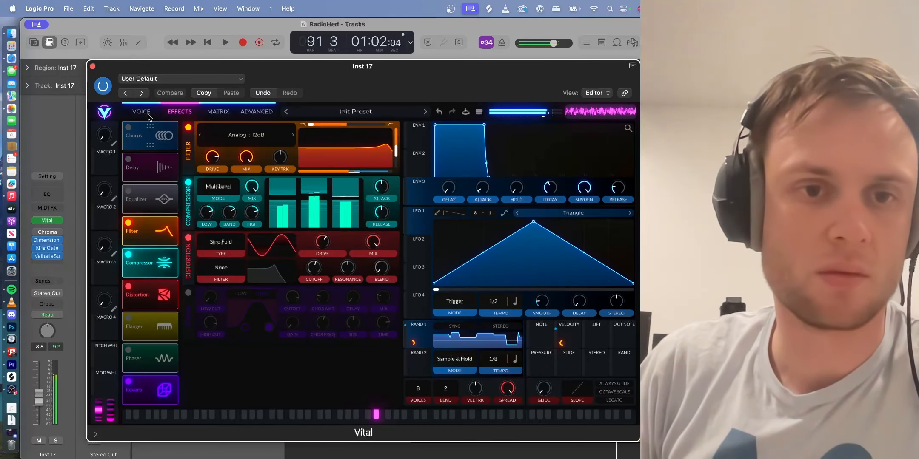
Examine Vital's oscillator 1 wavetable and its effects settings for the Inst 17 sound
{"action": "left_click", "coordinate": [148, 114]}
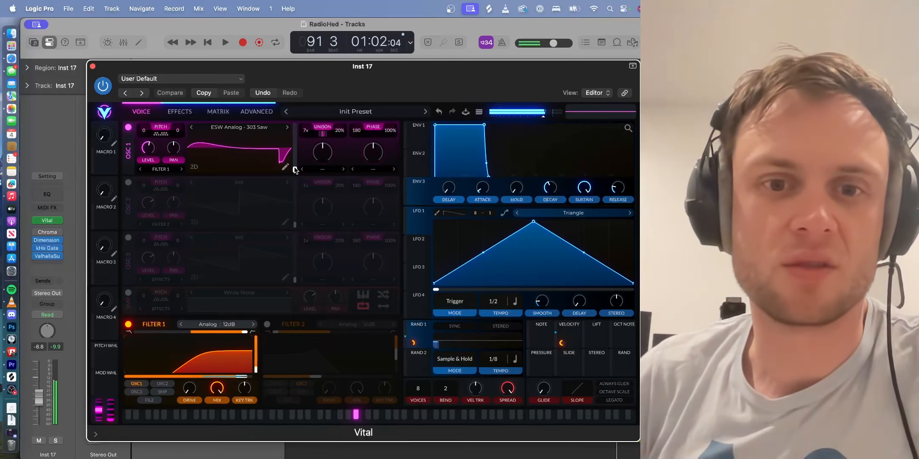
{"action": "left_click_drag", "start_coordinate": [295, 170], "coordinate": [261, 238]}
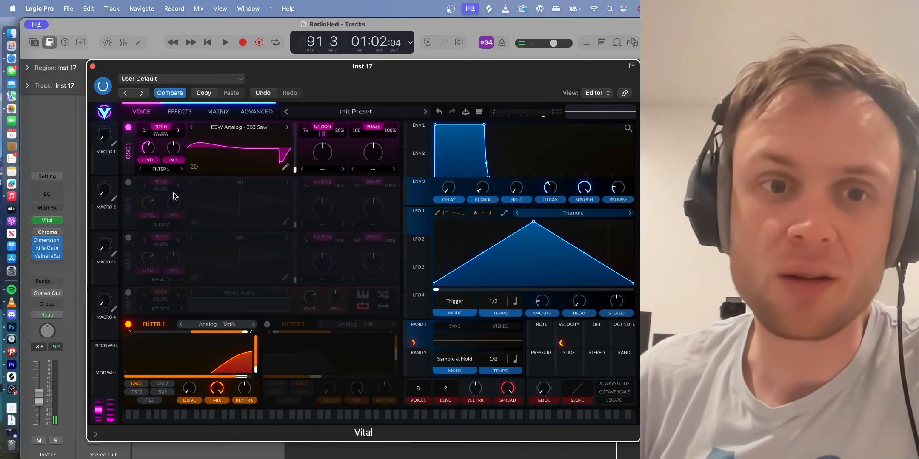
{"action": "left_click", "coordinate": [175, 113]}
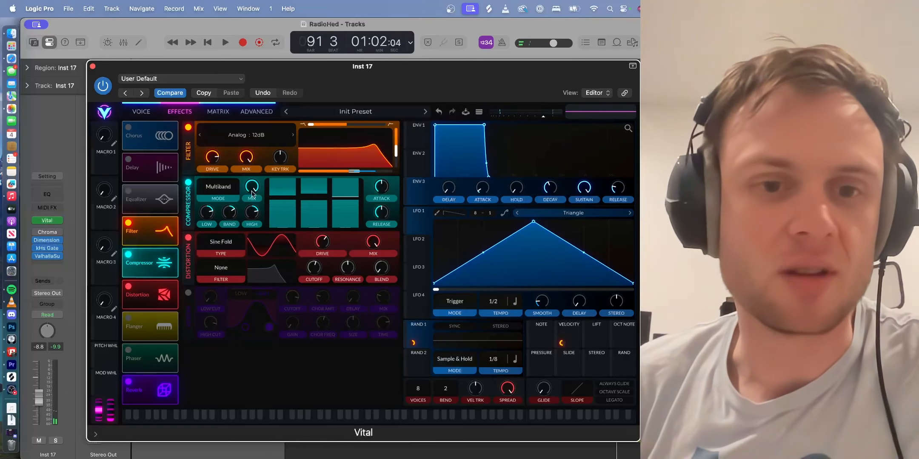
{"action": "key", "text": "super+w"}
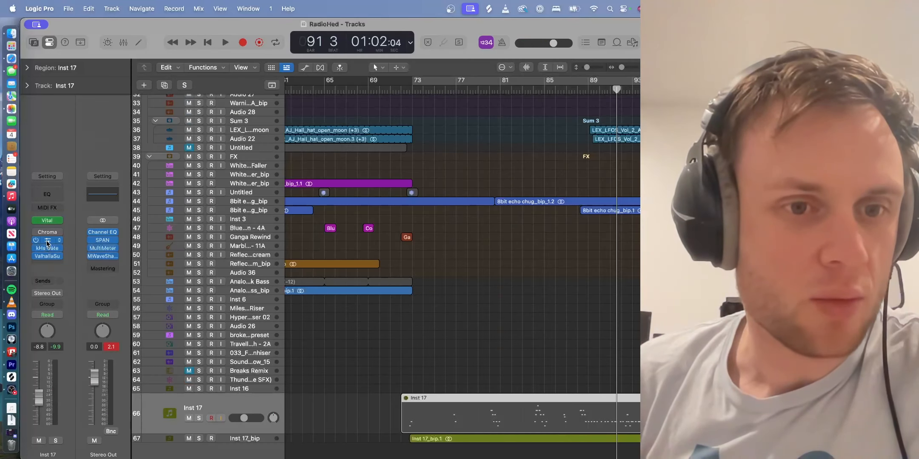
Inspect the Dimension Expander and kHs Gate plug-in settings on Inst 17
{"action": "left_click", "coordinate": [46, 240]}
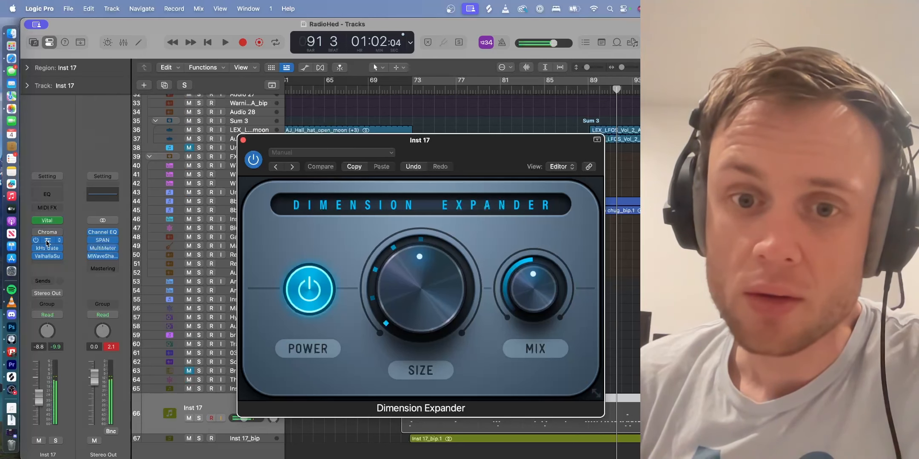
{"action": "left_click", "coordinate": [243, 140]}
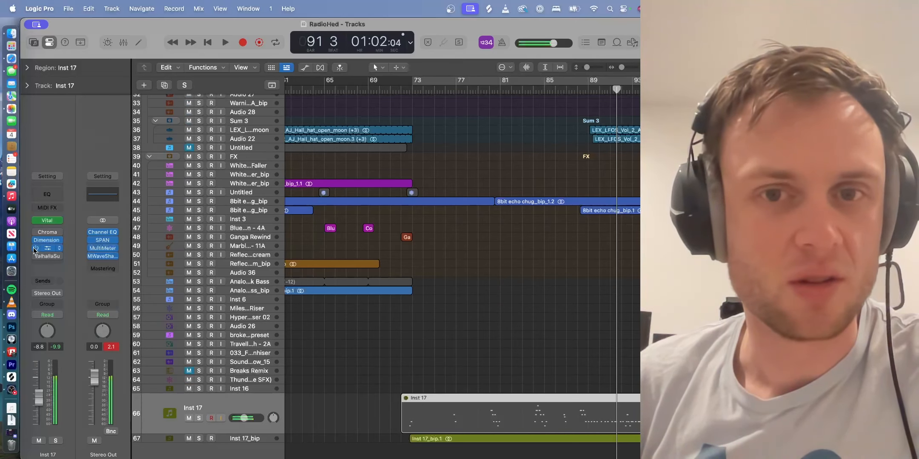
{"action": "left_click", "coordinate": [47, 250]}
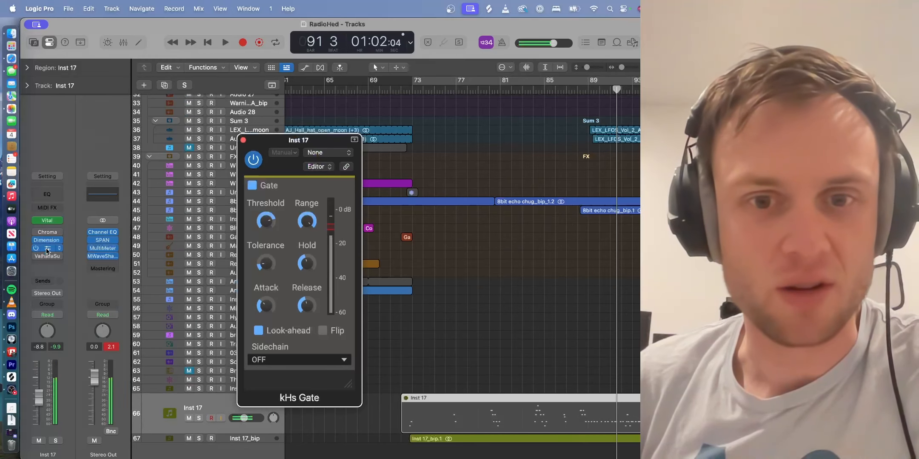
{"action": "left_click", "coordinate": [243, 141]}
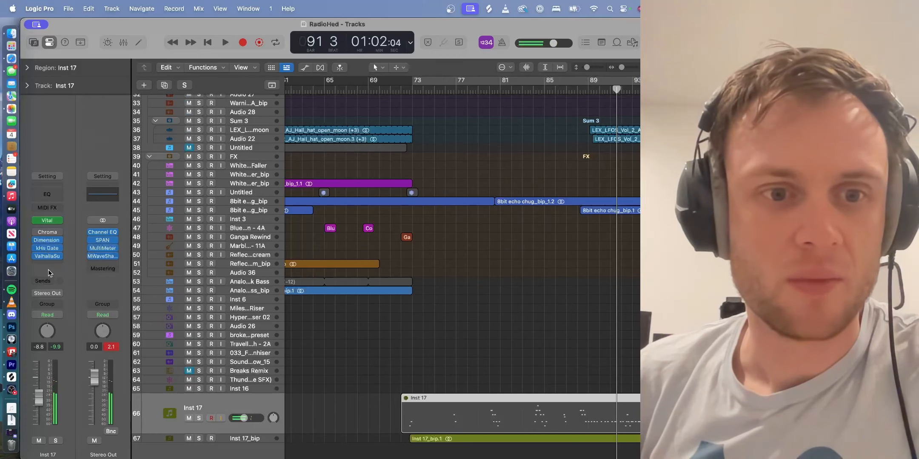
Open ShaperBox 3 on the Inst 17_bip track and play from around bar 87 to hear its Time shaper
{"action": "left_click", "coordinate": [196, 438]}
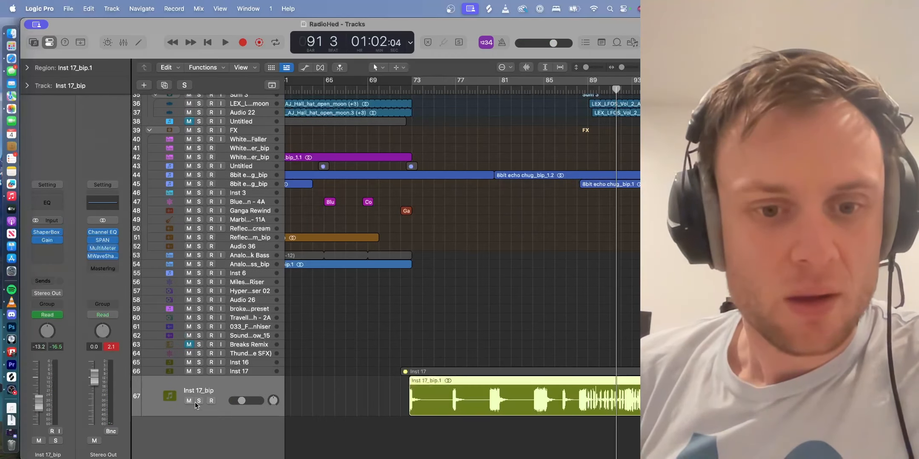
{"action": "left_click", "coordinate": [46, 238]}
{"action": "left_click", "coordinate": [47, 235]}
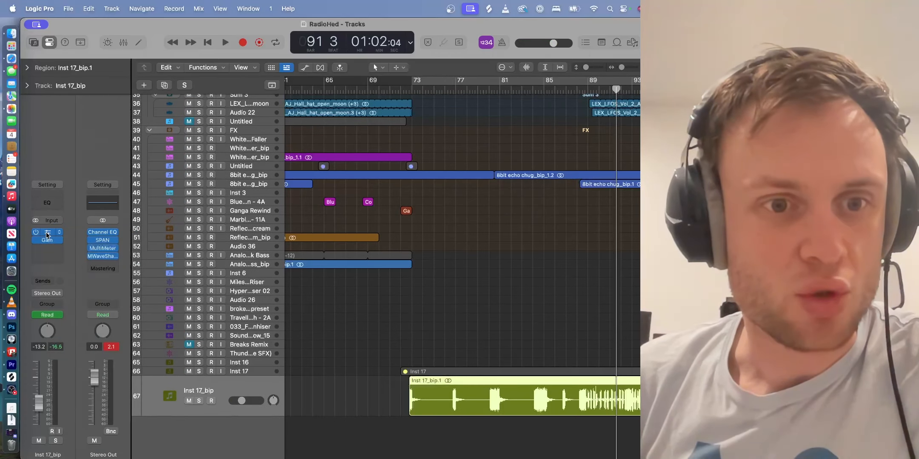
{"action": "left_click", "coordinate": [47, 234]}
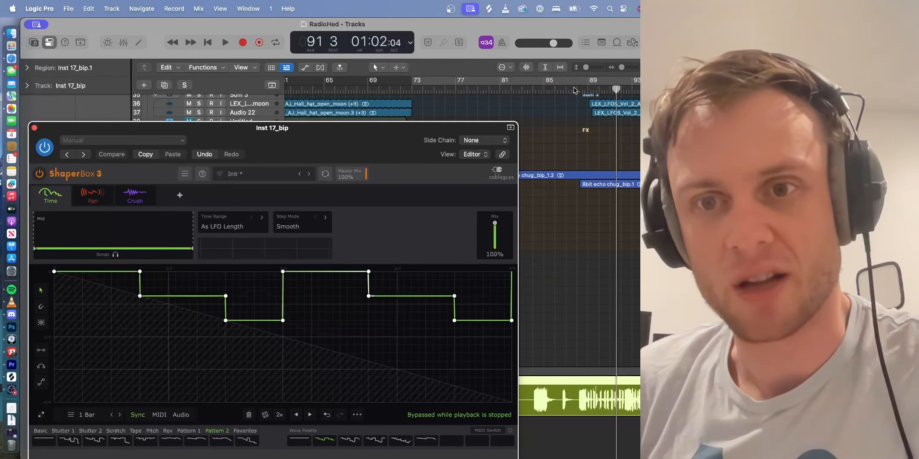
{"action": "left_click", "coordinate": [575, 88]}
{"action": "key", "text": "space"}
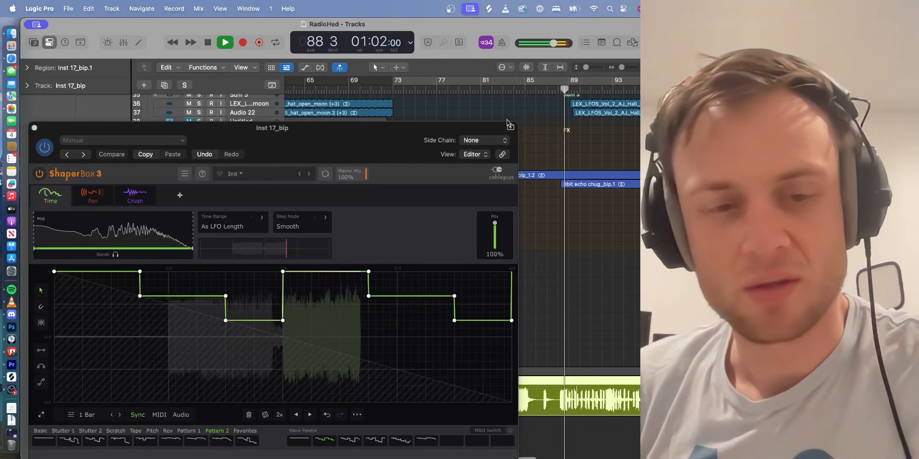
{"action": "left_click_drag", "start_coordinate": [375, 134], "coordinate": [376, 115]}
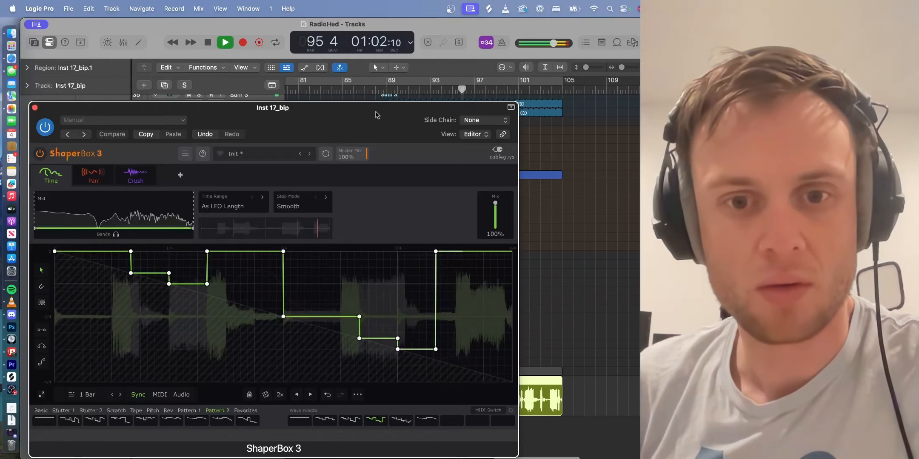
{"action": "key", "text": "space"}
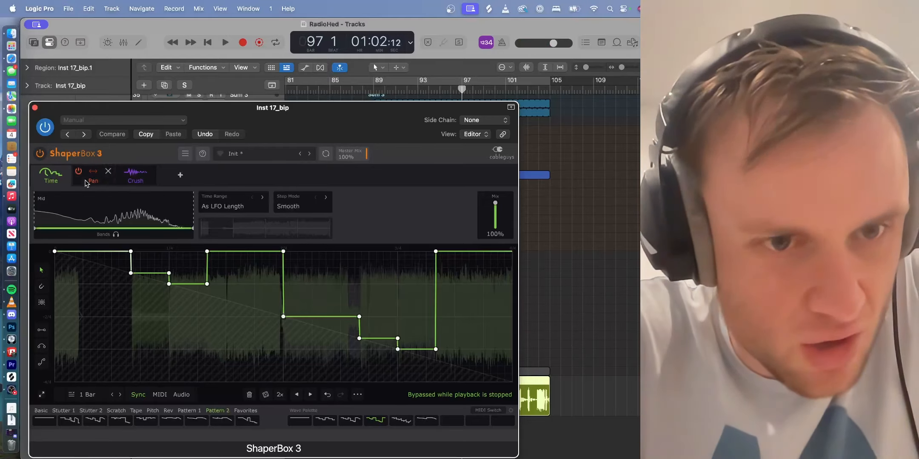
Show the Pan shaper in ShaperBox 3 and play from bar 97 to watch the panning
{"action": "left_click", "coordinate": [91, 179]}
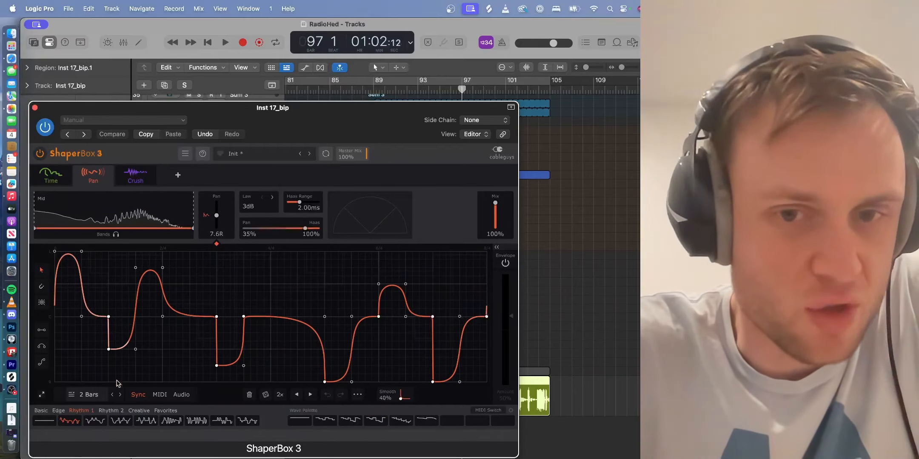
{"action": "key", "text": "space"}
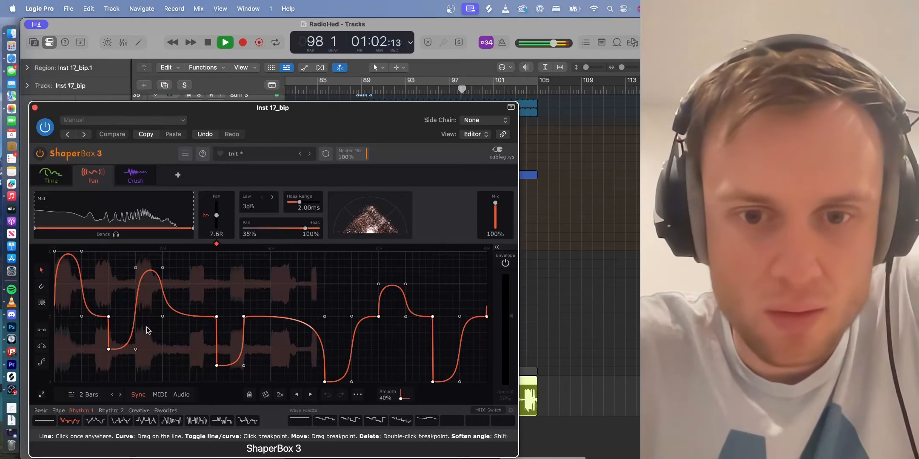
{"action": "key", "text": "space"}
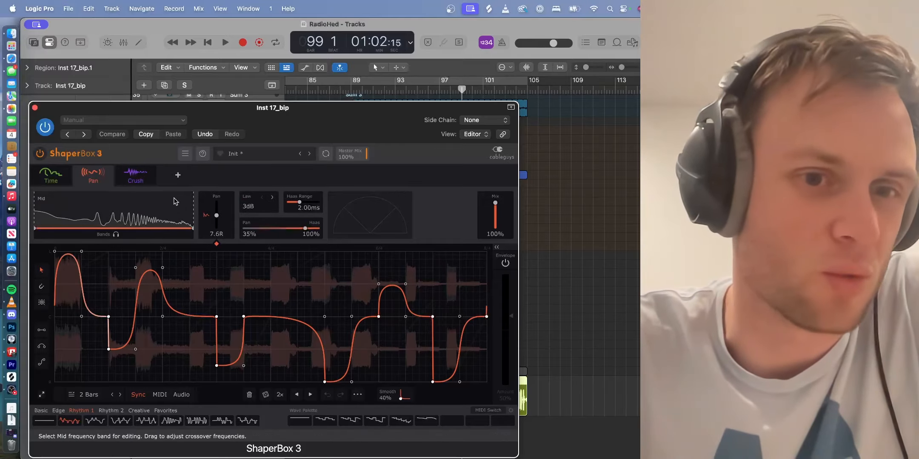
Show the Crush shaper in ShaperBox 3 and play from bar 99 to hear the bit crushing
{"action": "left_click", "coordinate": [136, 175]}
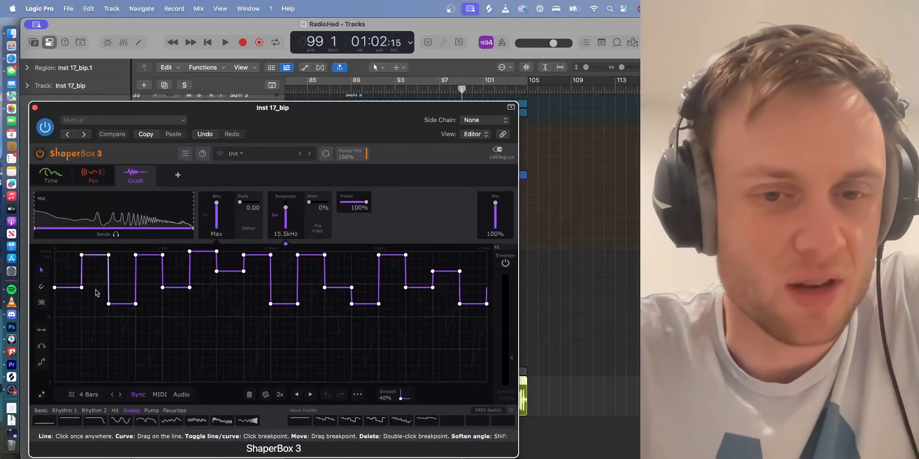
{"action": "key", "text": "space"}
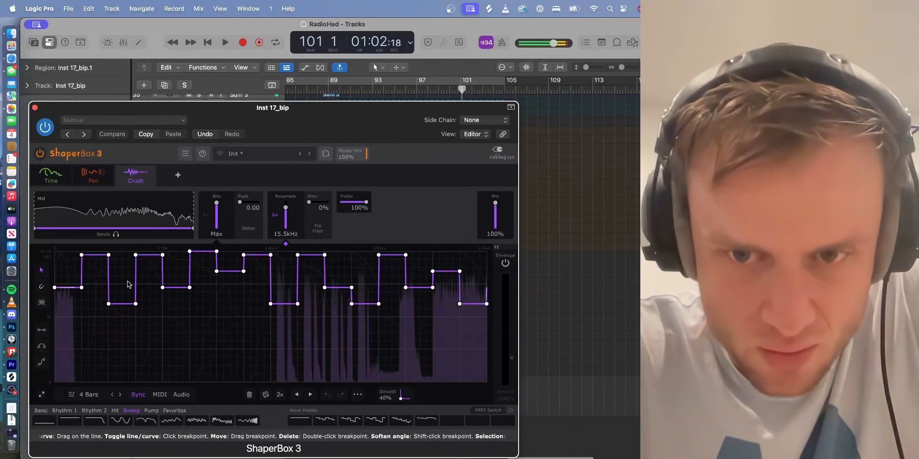
{"action": "key", "text": "space"}
Solo Inst 17_bip and play from bar 93 with the Crush shaper in view
{"action": "mouse_move", "coordinate": [82, 170]}
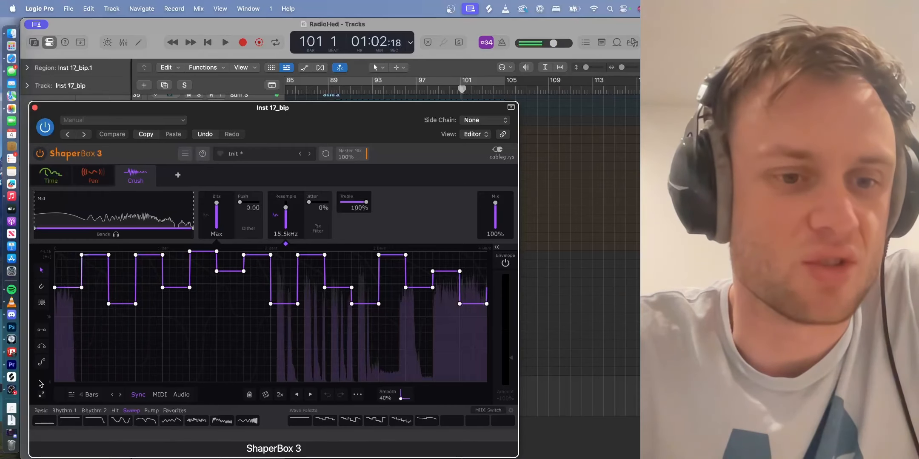
{"action": "key", "text": "i"}
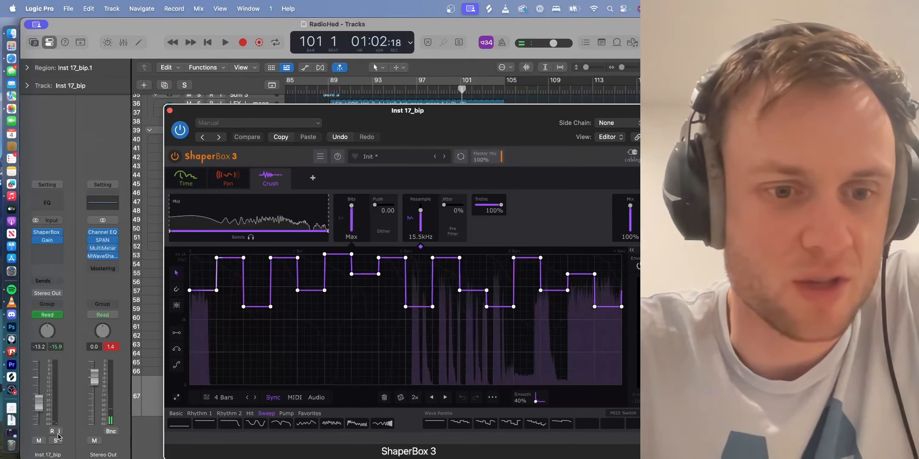
{"action": "left_click", "coordinate": [56, 441]}
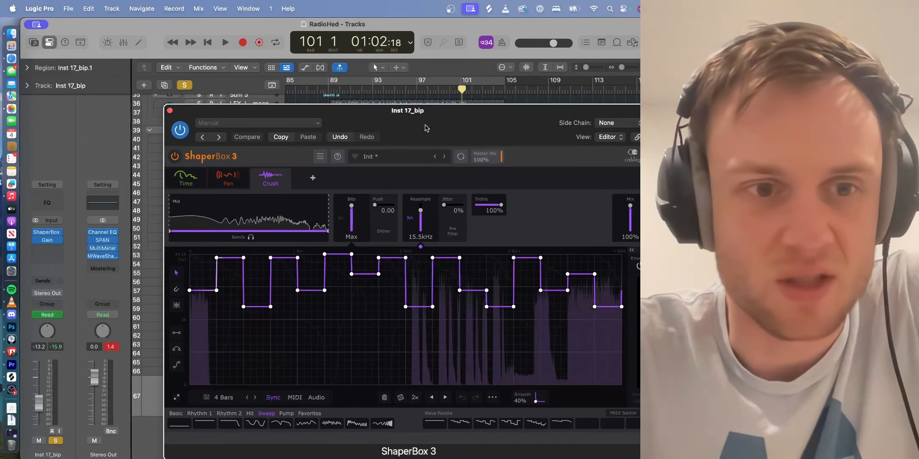
{"action": "left_click_drag", "start_coordinate": [425, 130], "coordinate": [235, 312]}
{"action": "double_click", "coordinate": [380, 91]}
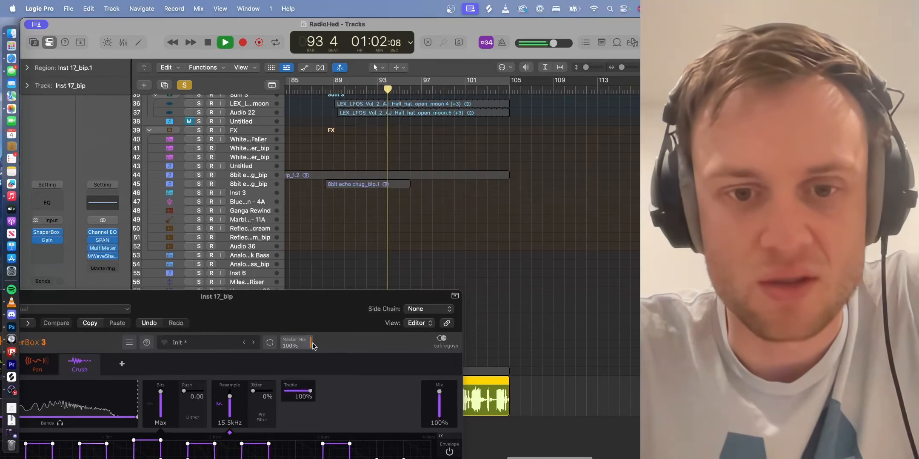
{"action": "left_click_drag", "start_coordinate": [293, 326], "coordinate": [368, 150]}
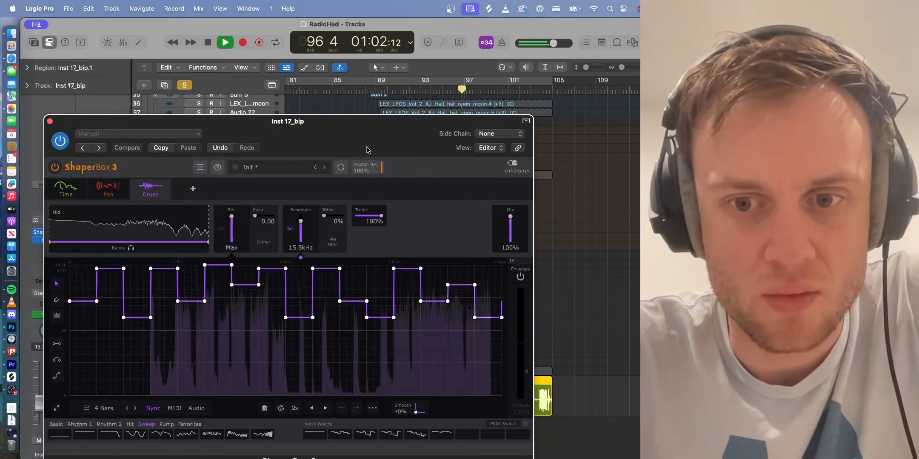
Stop playback, close ShaperBox 3 and unsolo the Inst 17_bip track
{"action": "key", "text": "space"}
{"action": "left_click", "coordinate": [50, 120]}
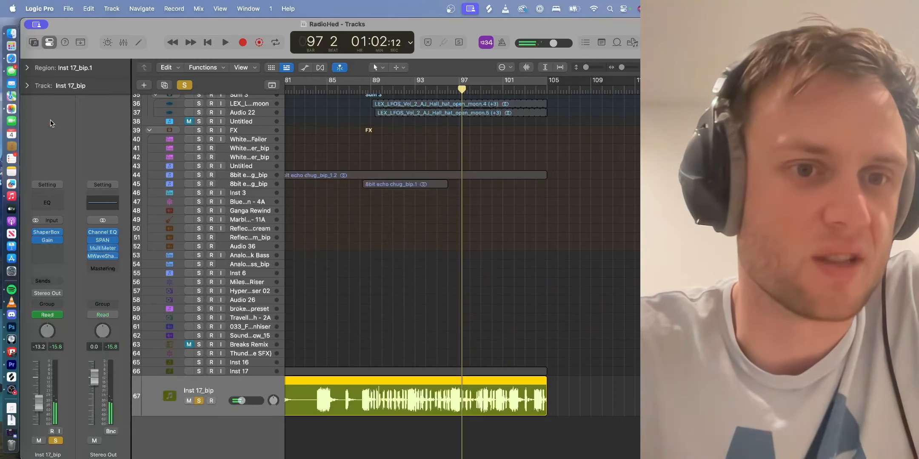
{"action": "left_click", "coordinate": [60, 438]}
{"action": "scroll", "coordinate": [464, 338], "scroll_direction": "down", "scroll_amount": 5}
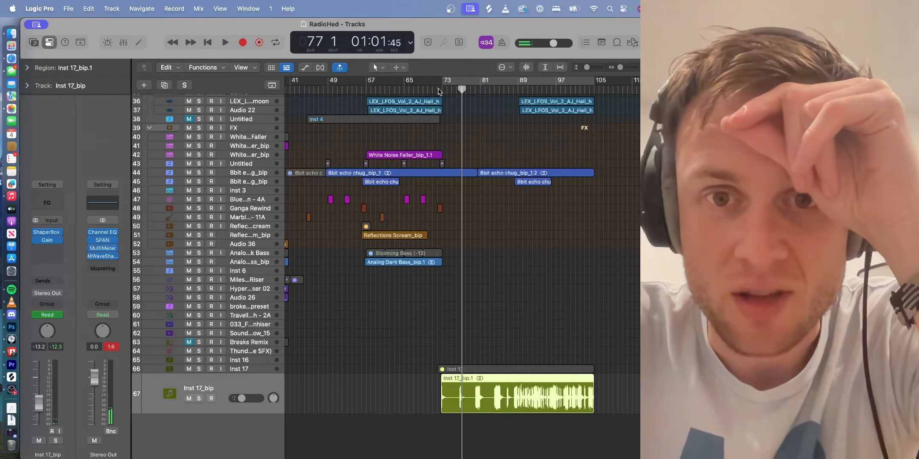
Play the drop from bar 73 to hear the Inst 17_bip hits and their tails in the full mix
{"action": "left_click", "coordinate": [439, 90]}
{"action": "key", "text": "space"}
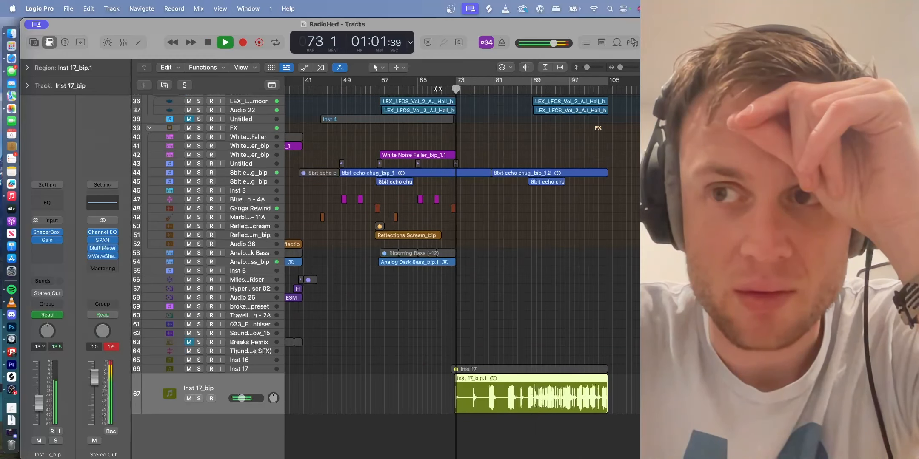
{"action": "scroll", "coordinate": [463, 238], "scroll_direction": "up", "scroll_amount": 2}
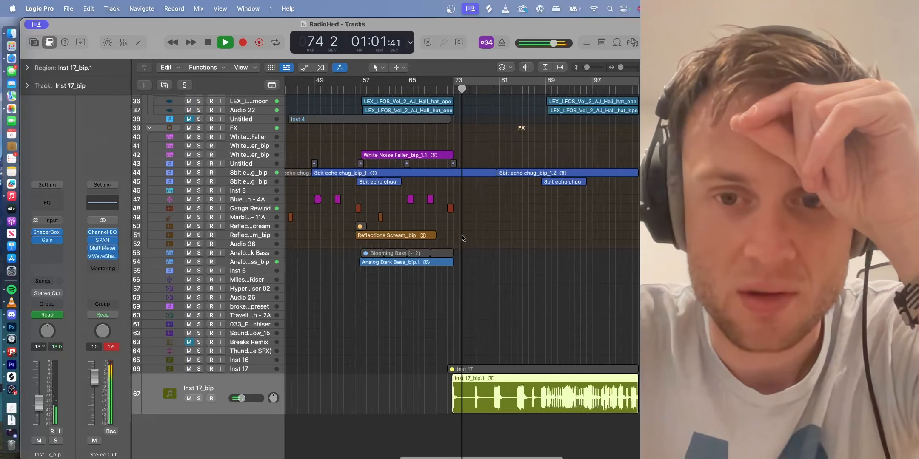
{"action": "scroll", "coordinate": [463, 238], "scroll_direction": "up", "scroll_amount": 3}
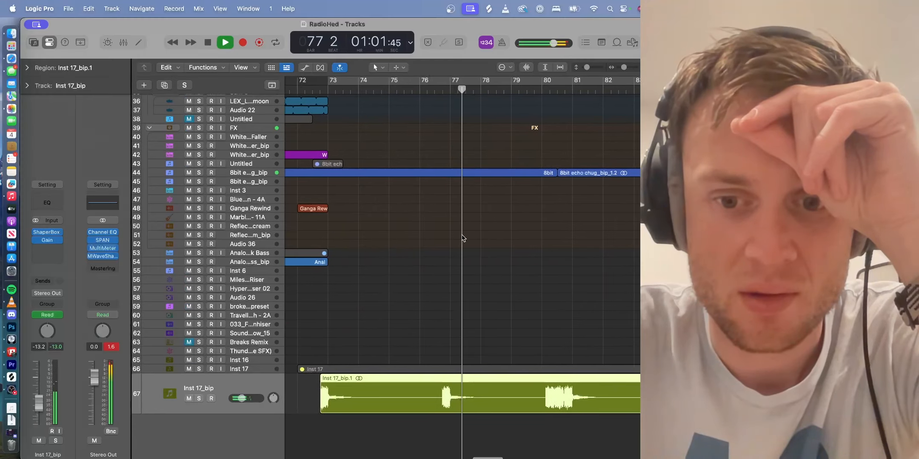
{"action": "key", "text": "space"}
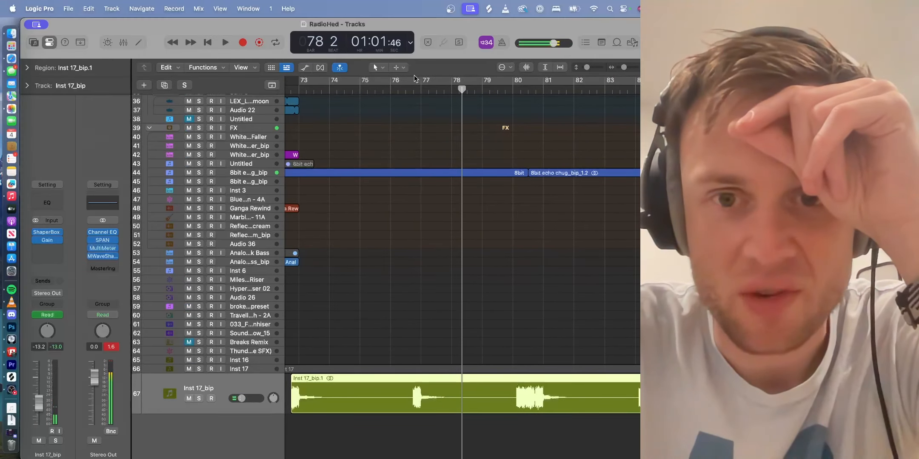
Split the Inst 17_bip region at bar 77 and trim the second part to start just after bar 79, removing the tail
{"action": "left_click", "coordinate": [420, 88]}
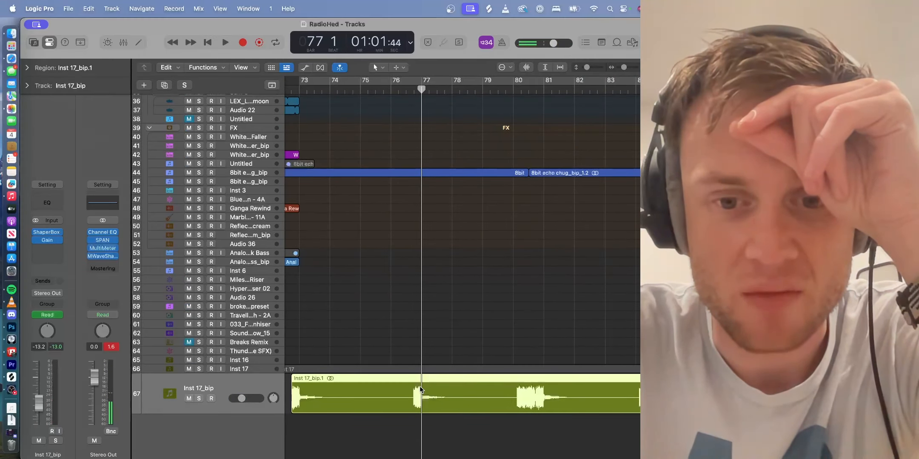
{"action": "key", "text": "super+t"}
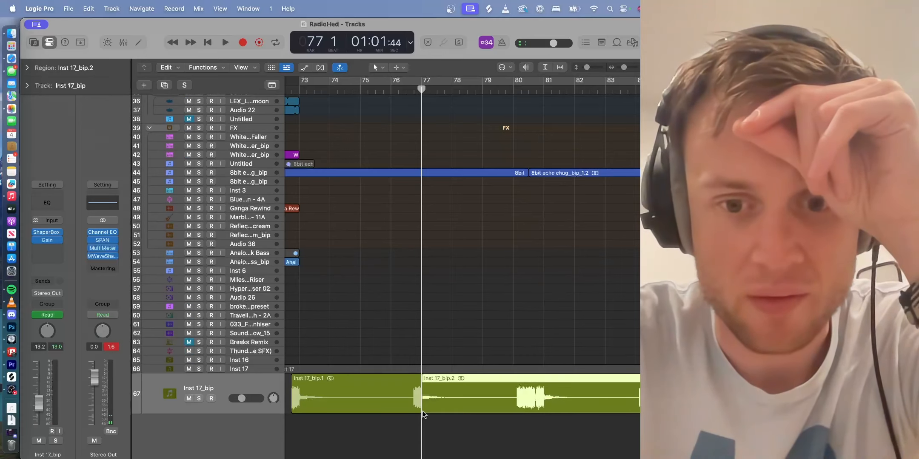
{"action": "left_click_drag", "start_coordinate": [423, 415], "coordinate": [491, 414]}
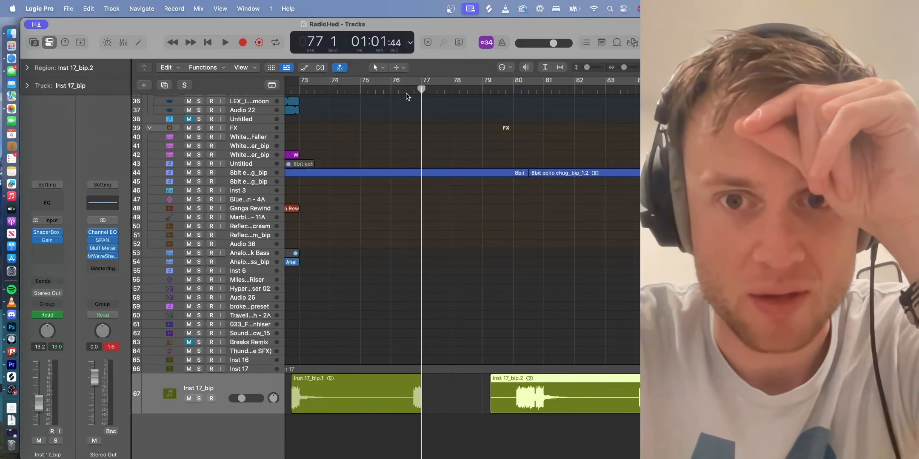
Play from bar 76 to hear the Inst 17_bip hit cut off at bar 77
{"action": "left_click", "coordinate": [405, 97]}
{"action": "left_click", "coordinate": [405, 96]}
{"action": "key", "text": "space"}
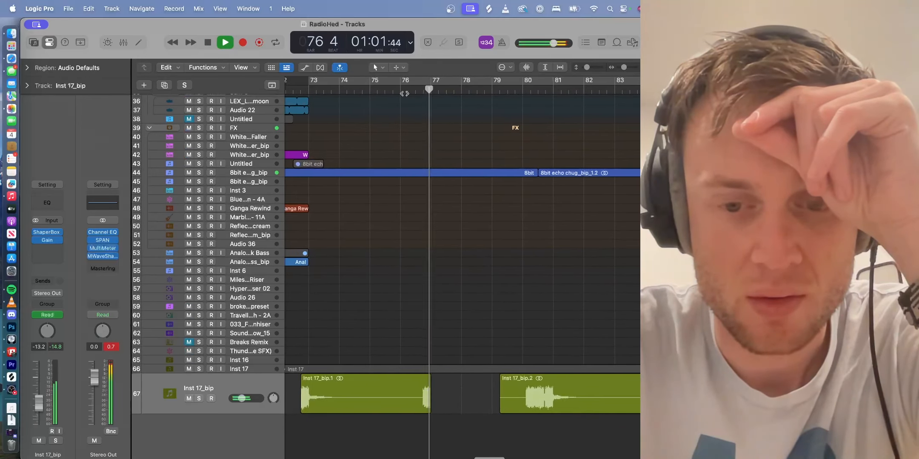
{"action": "key", "text": "space"}
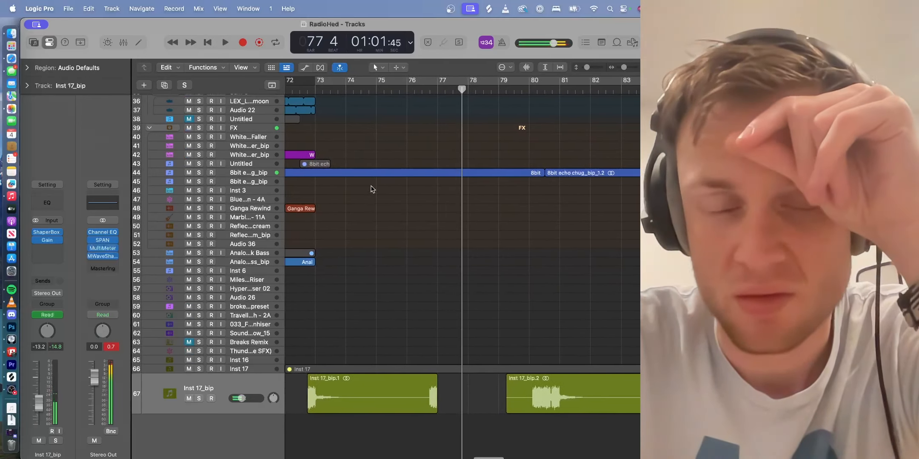
Cut the Inst 17_bip tail after the hit at bar 73, leaving a gap until just after bar 75, and play the result
{"action": "left_click", "coordinate": [323, 93]}
{"action": "key", "text": "space"}
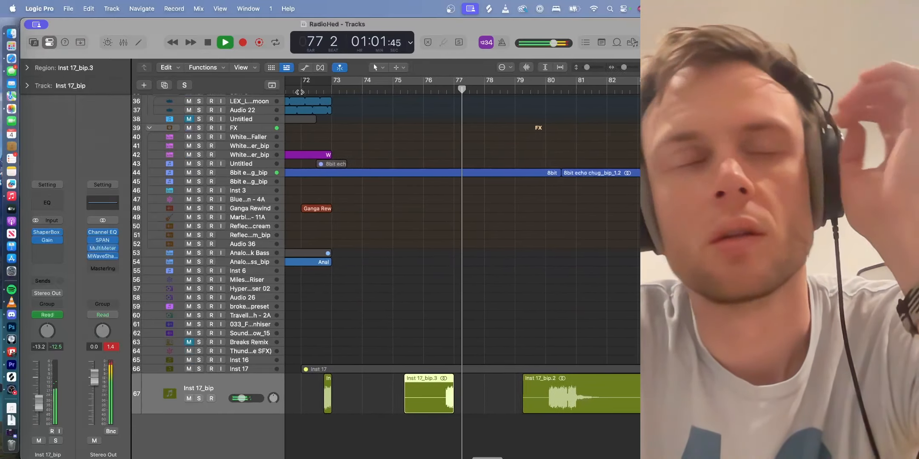
{"action": "key", "text": "space"}
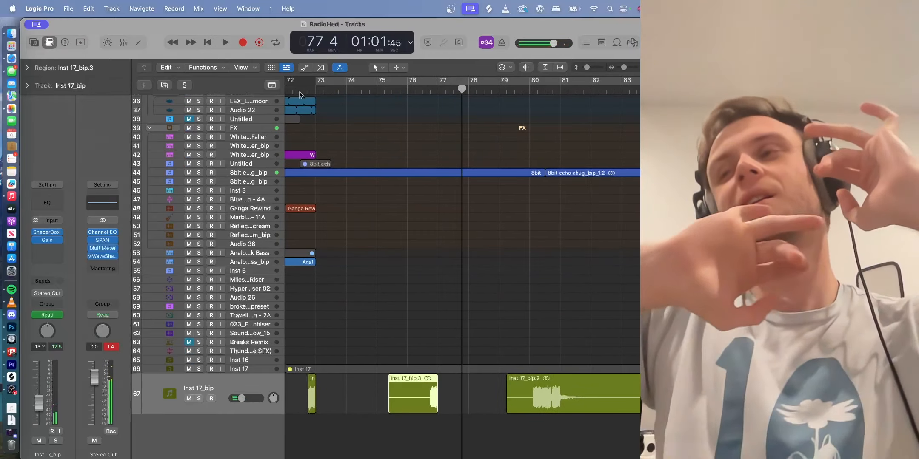